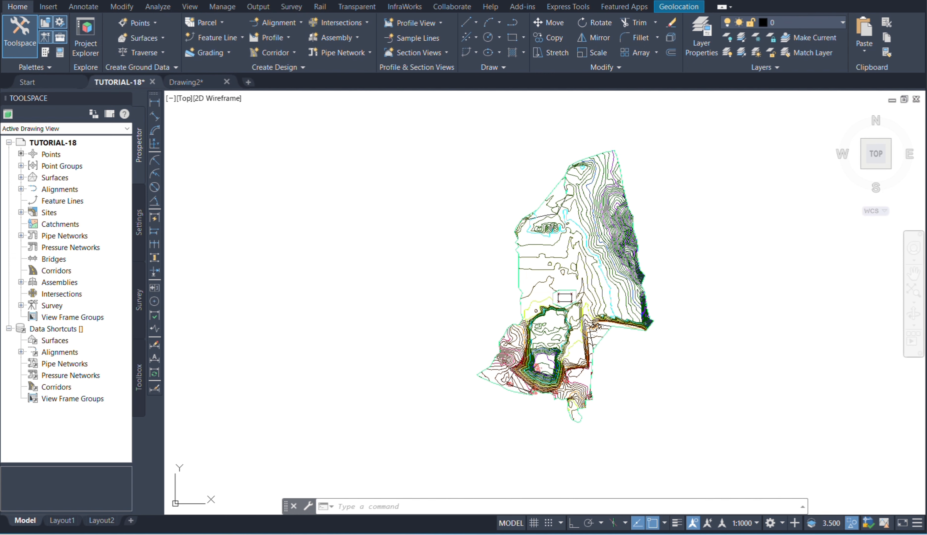
left_click(611, 534)
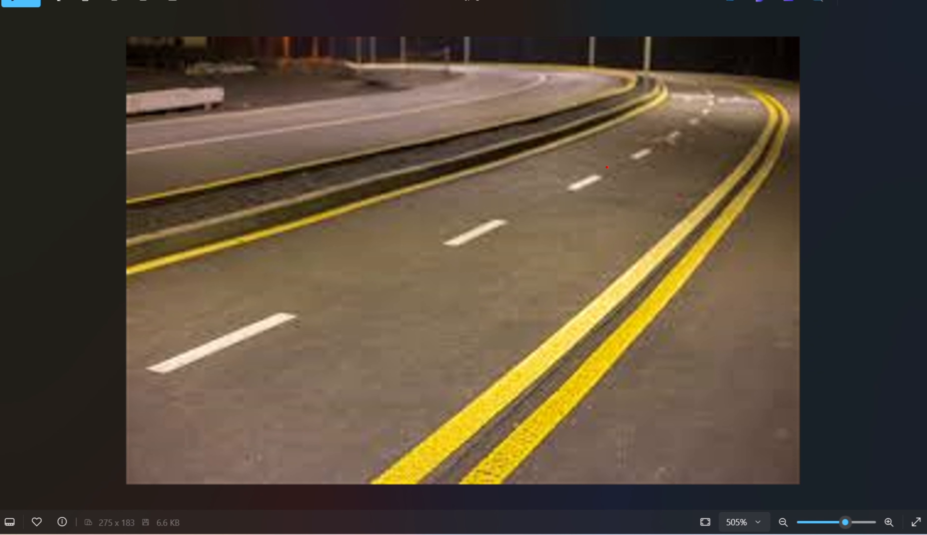
left_click_drag(650, 151, 164, 366)
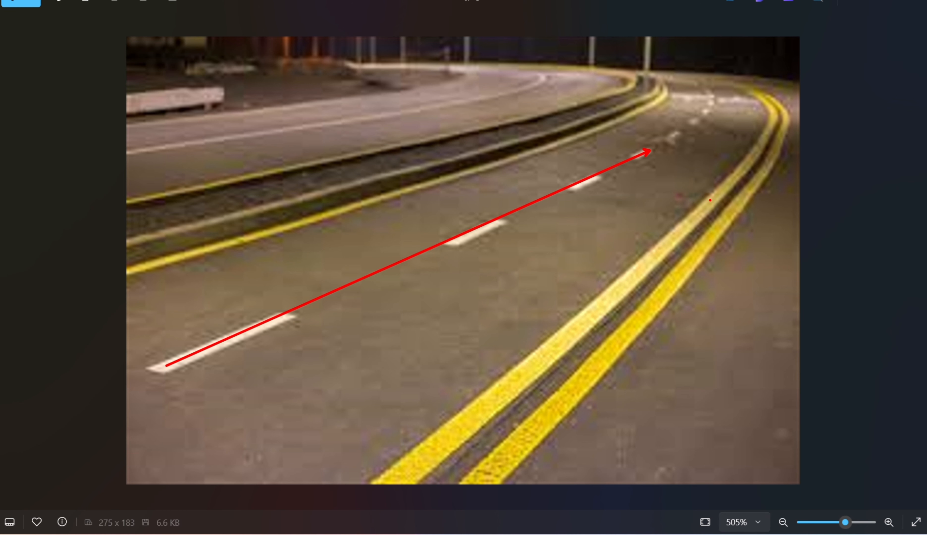
mouse_move(710, 200)
left_mouse_down()
mouse_move(509, 364)
mouse_move(404, 477)
left_mouse_up()
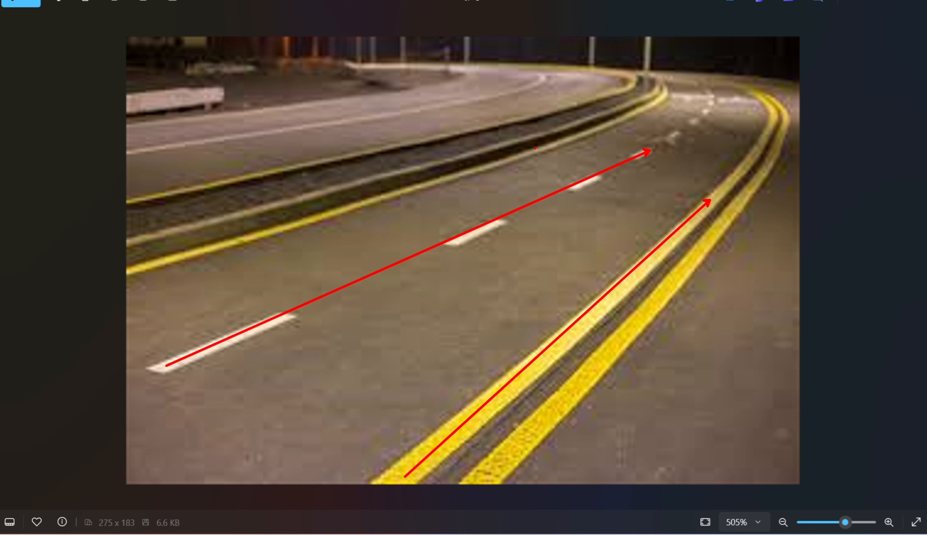
left_click_drag(535, 148, 191, 253)
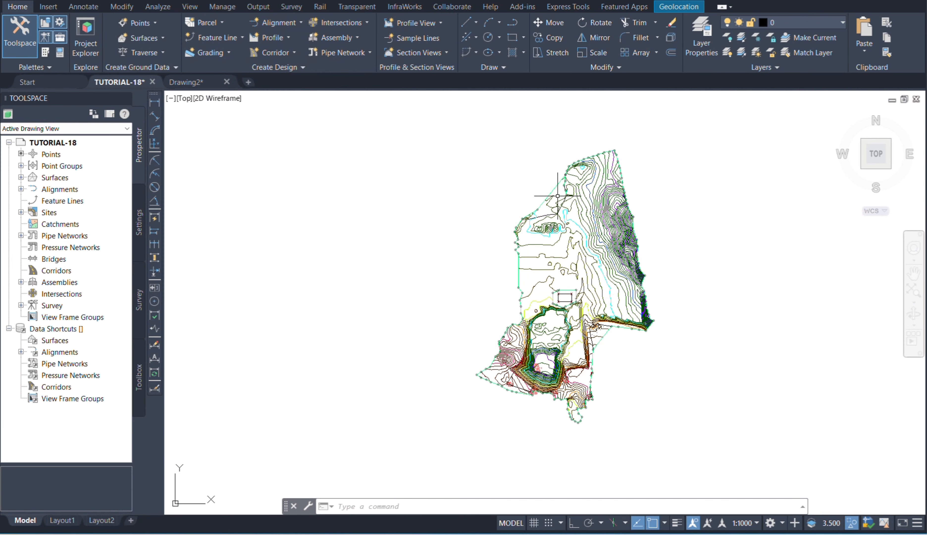
Edit the NGL surface's style to hide its major and minor contours in plan view.
left_click(552, 190)
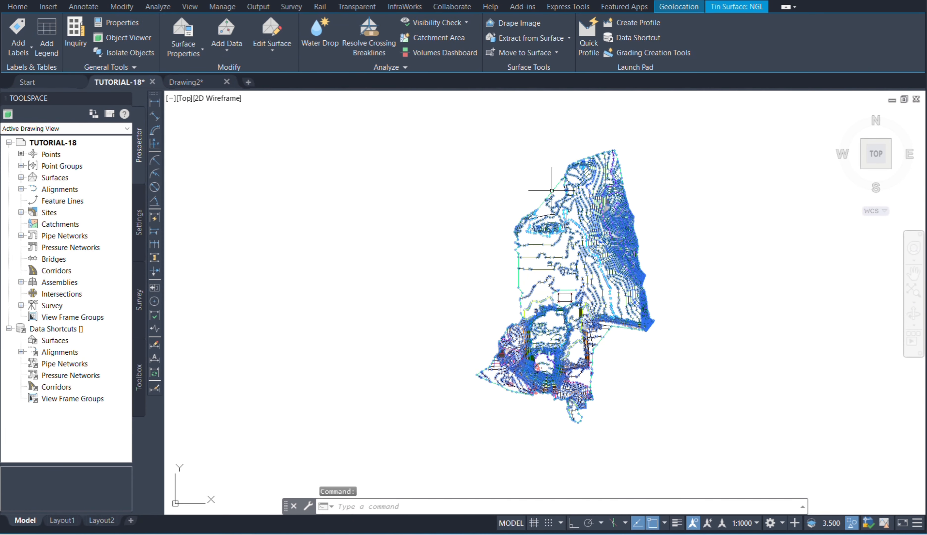
left_click(184, 55)
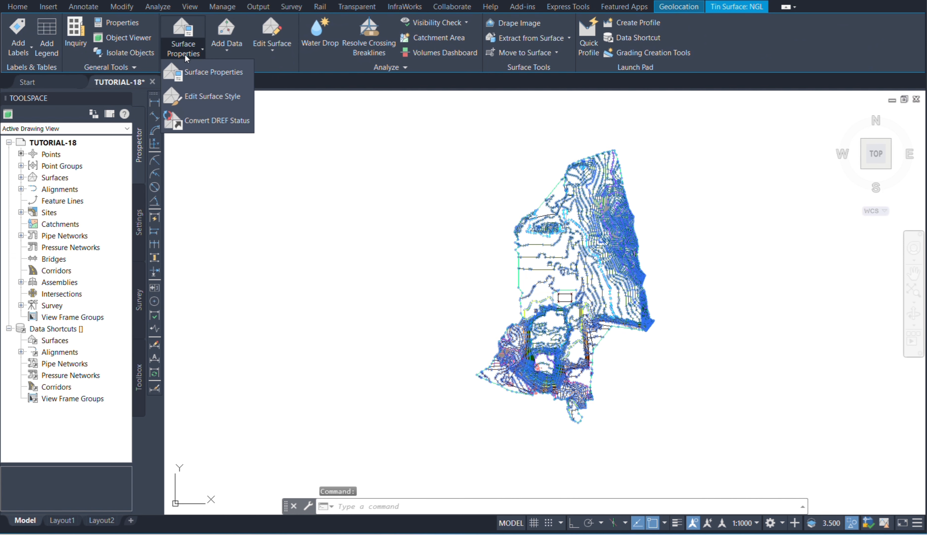
left_click(220, 102)
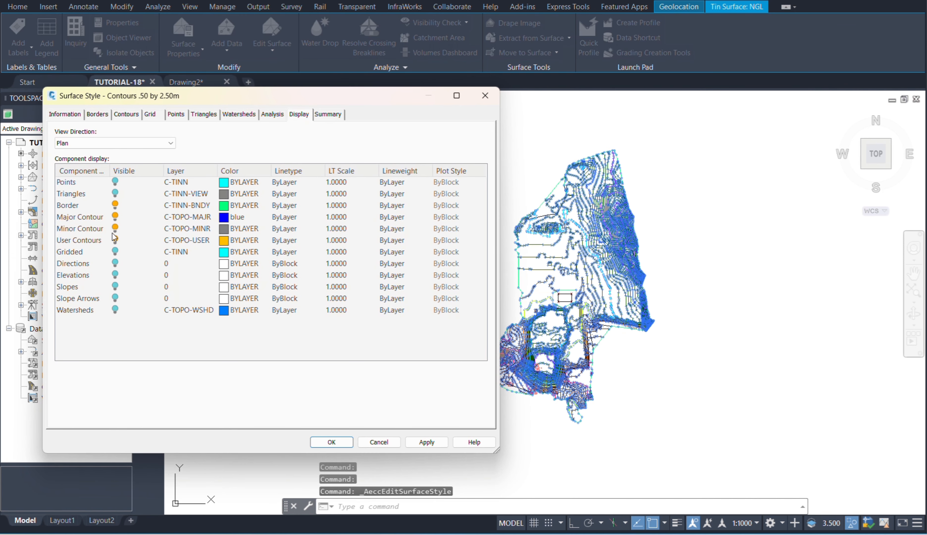
left_click(115, 217)
left_click(115, 228)
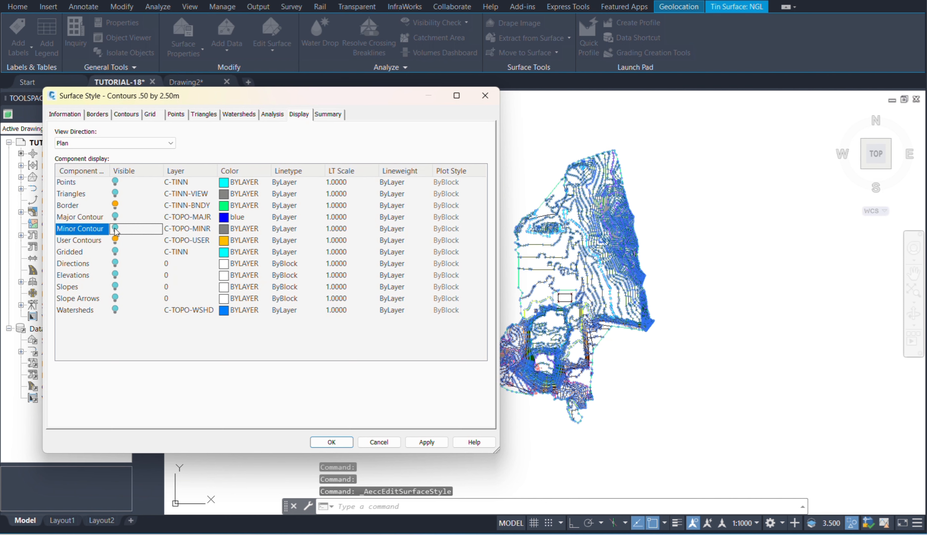
left_click(427, 443)
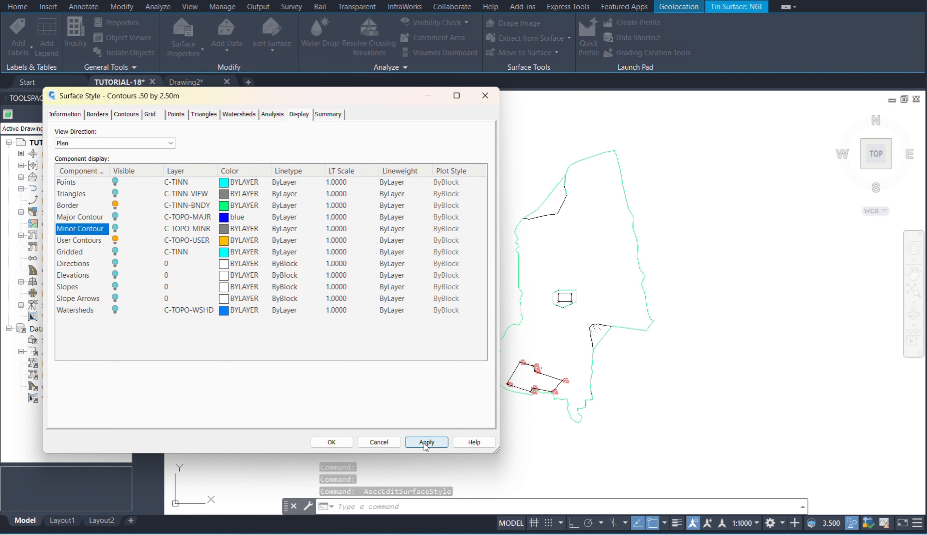
left_click(331, 441)
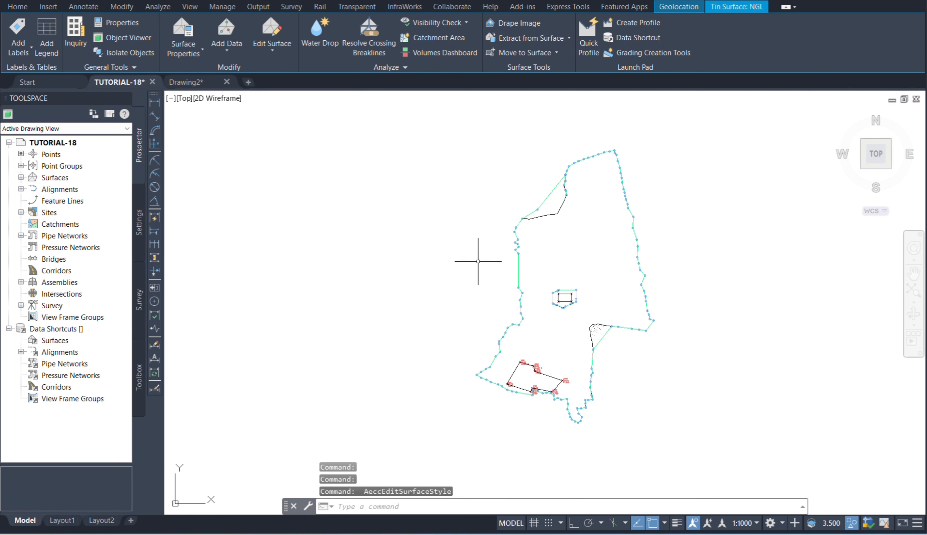
key("Escape")
End object isolation in the drawing to bring back the hidden route polyline.
right_click(539, 187)
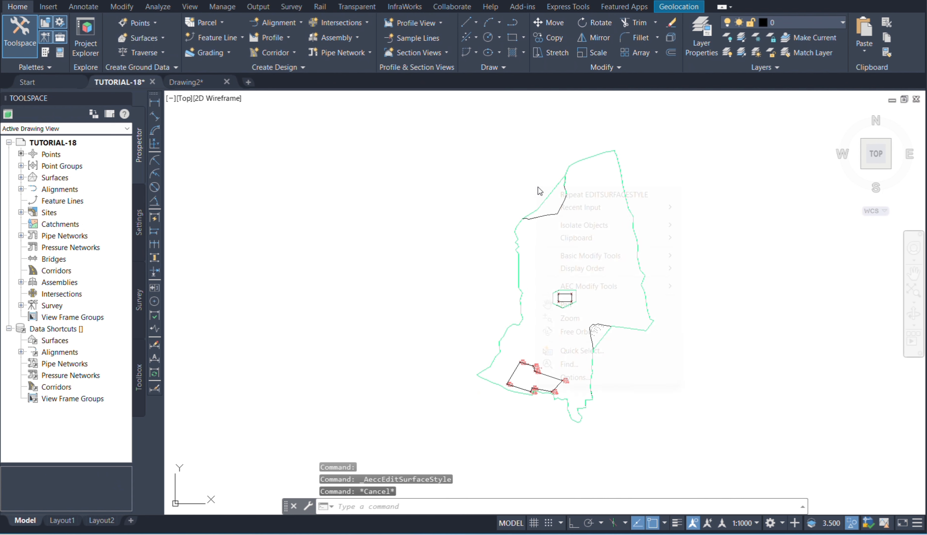
mouse_move(611, 227)
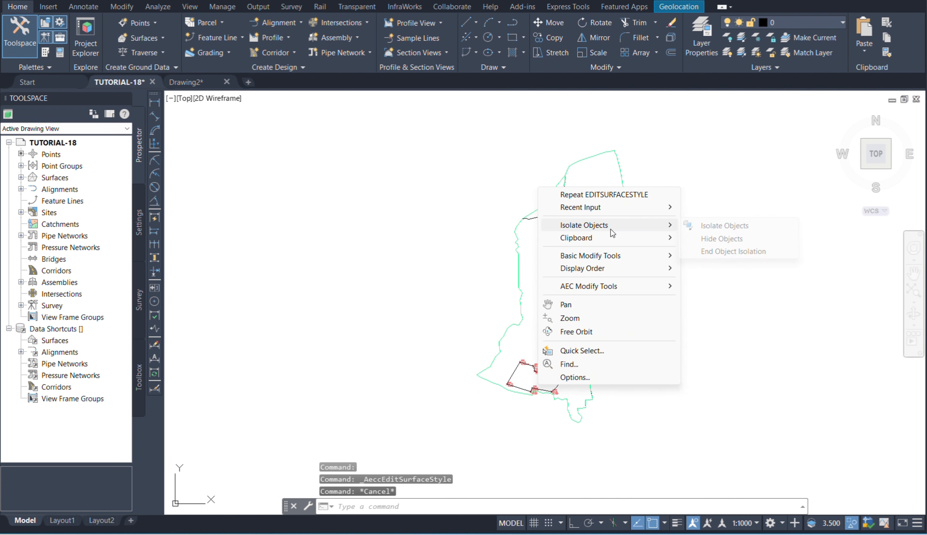
left_click(722, 252)
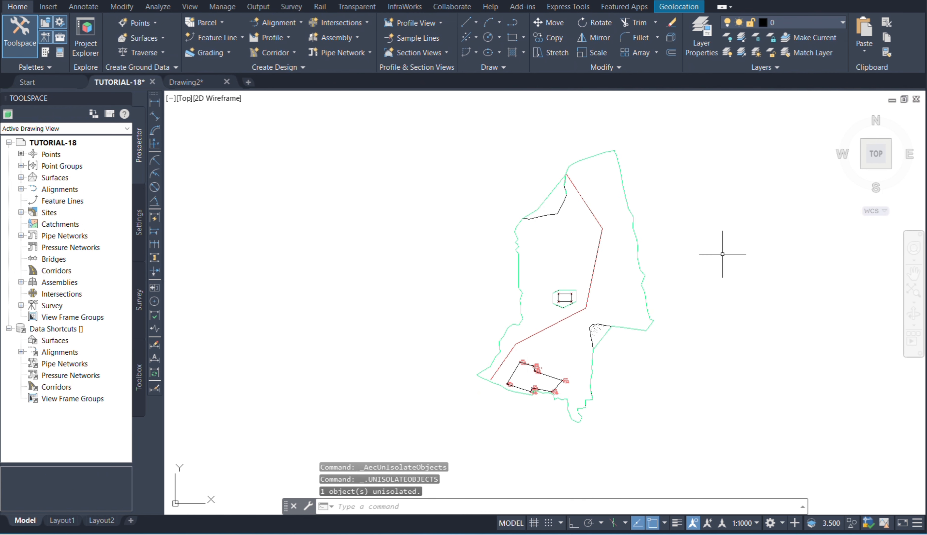
scroll(599, 265, "up", 5)
left_click(599, 266)
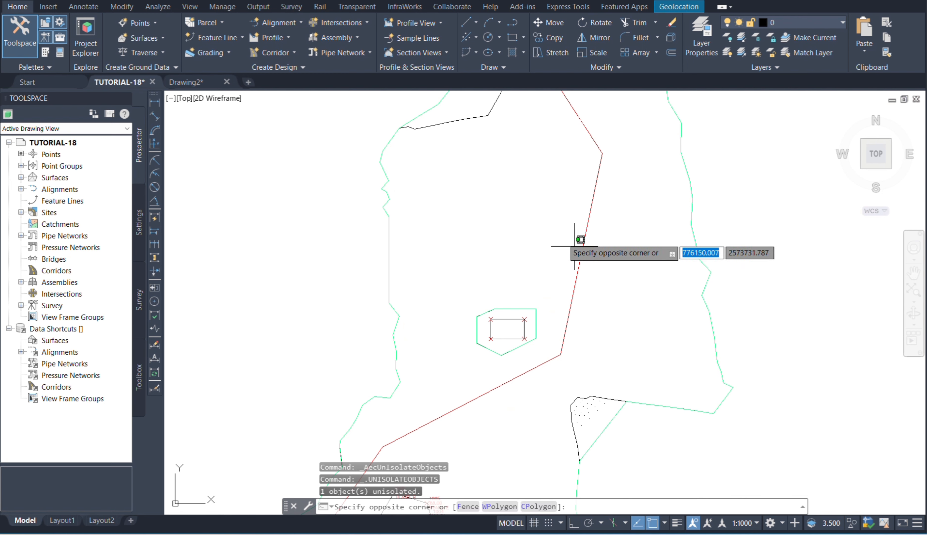
left_click(536, 207)
scroll(570, 166, "down", 4)
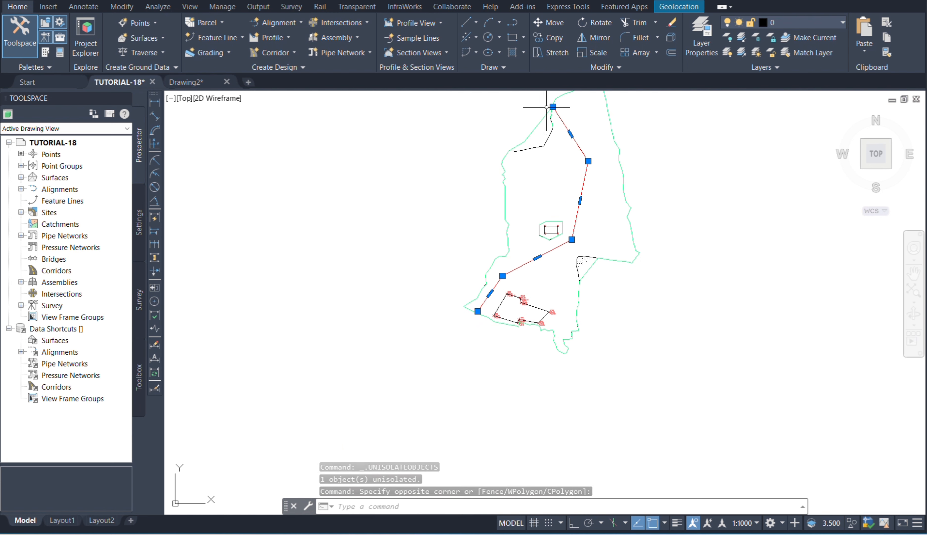
key("Escape")
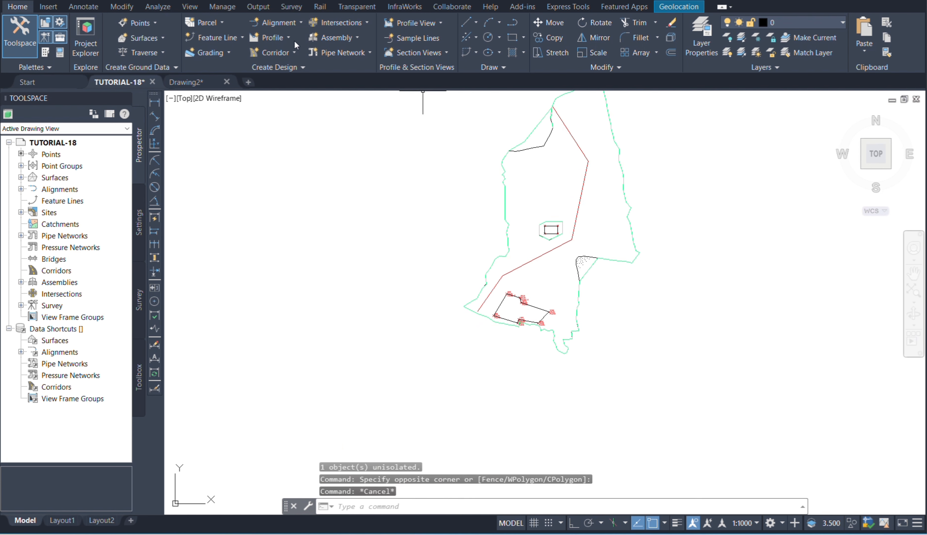
left_click(278, 23)
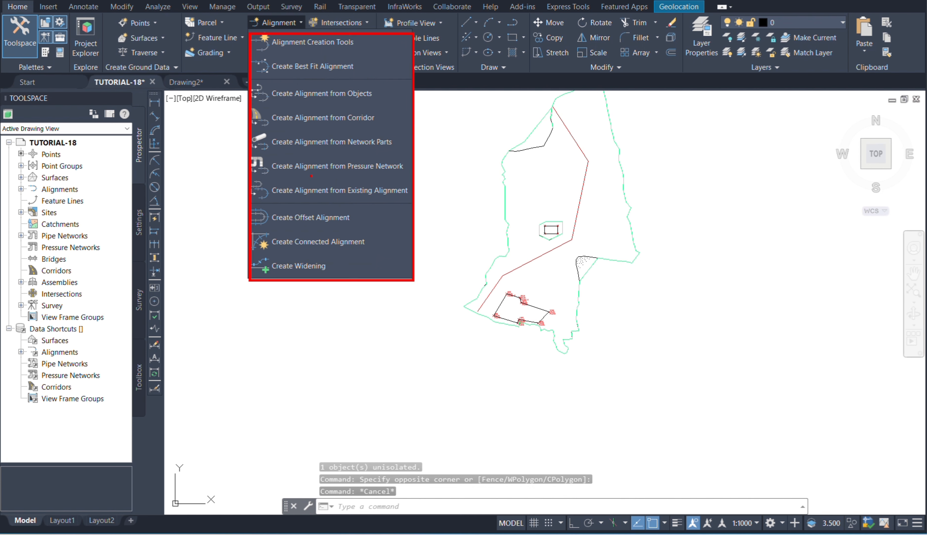
key("Escape")
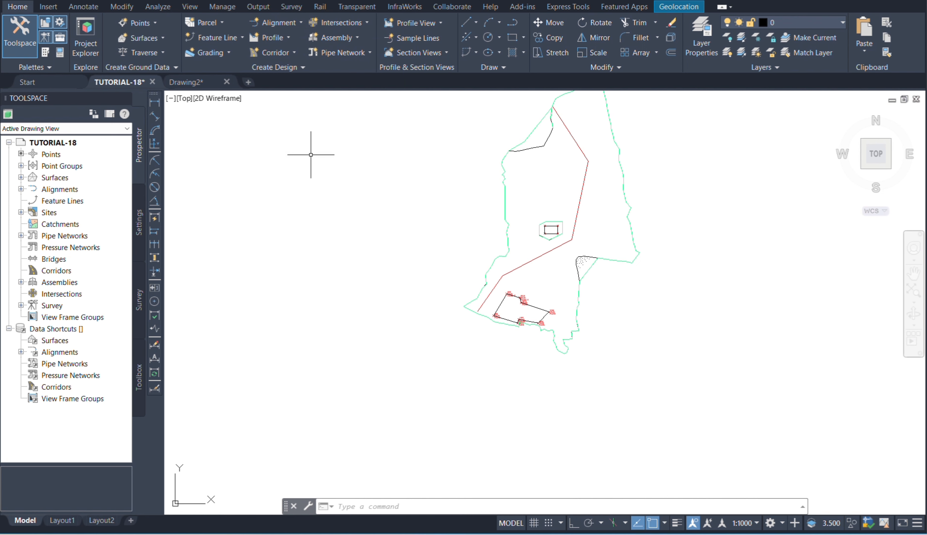
Start an alignment layout with the alignment creation tools, naming it ROAD-1 with type Centerline.
left_click(276, 28)
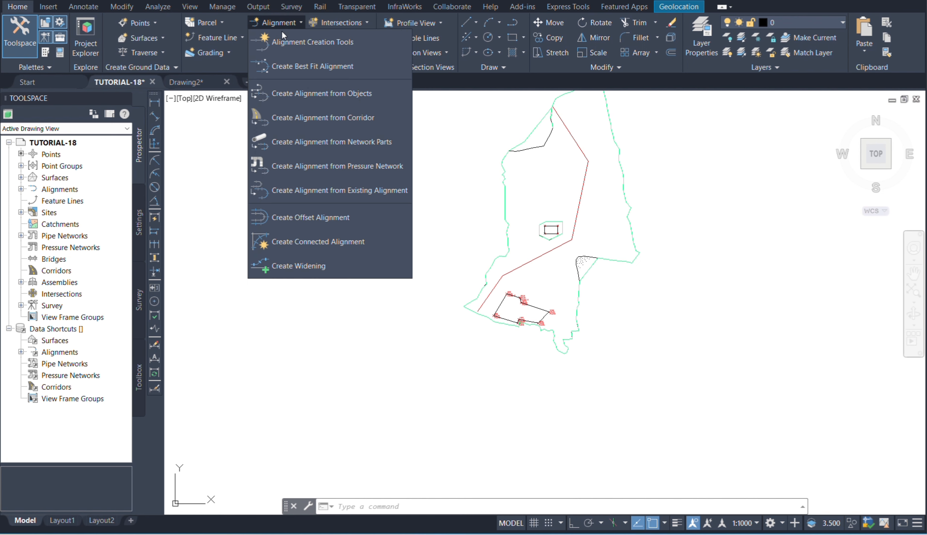
left_click(315, 45)
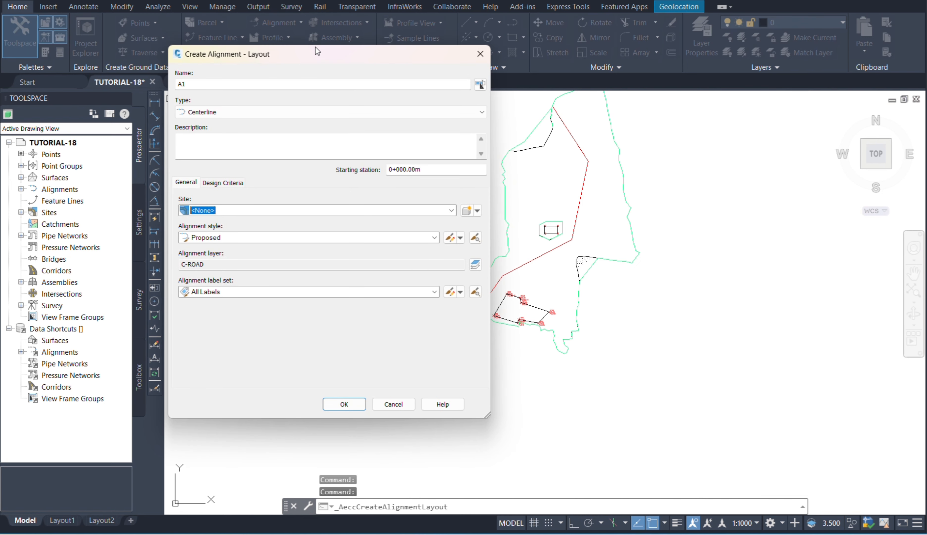
left_click_drag(307, 59, 247, 81)
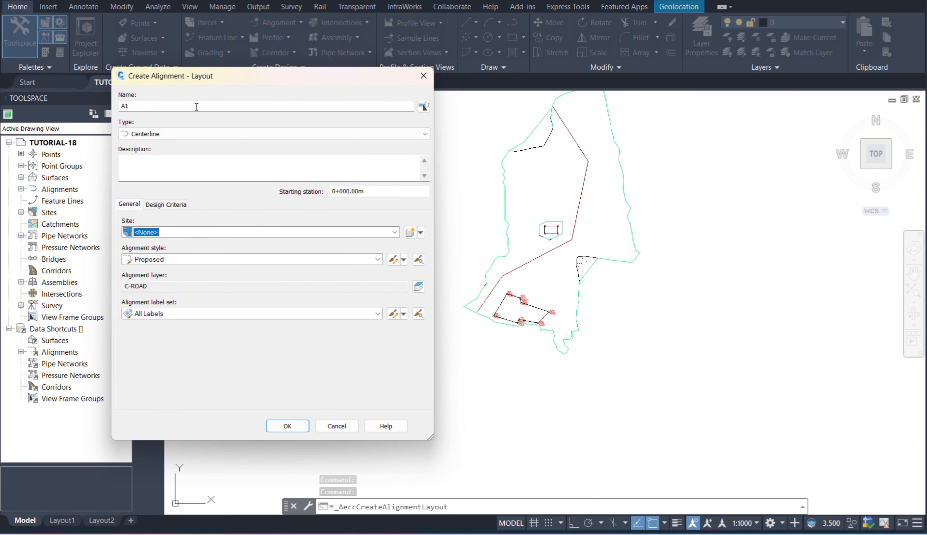
left_click(151, 109)
left_click_drag(150, 116, 113, 118)
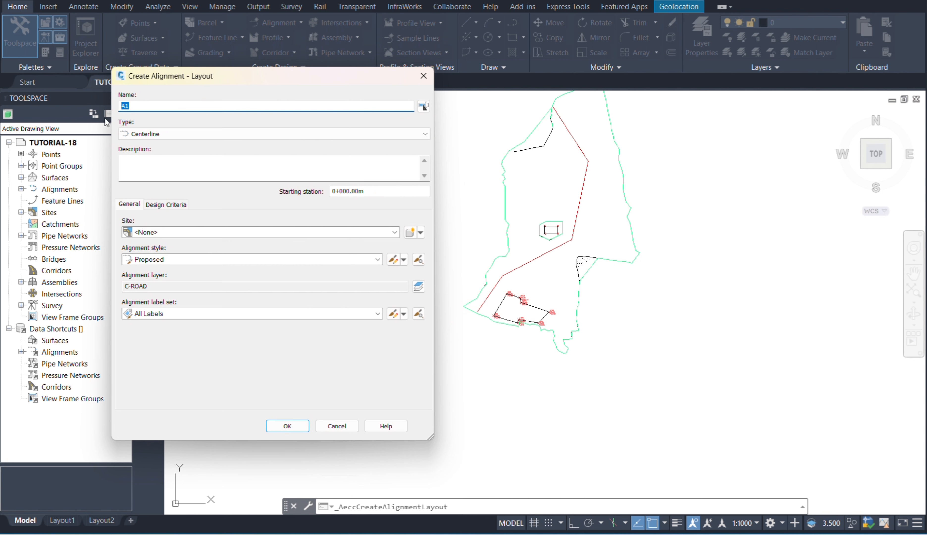
type("ROAD-1")
left_click(213, 137)
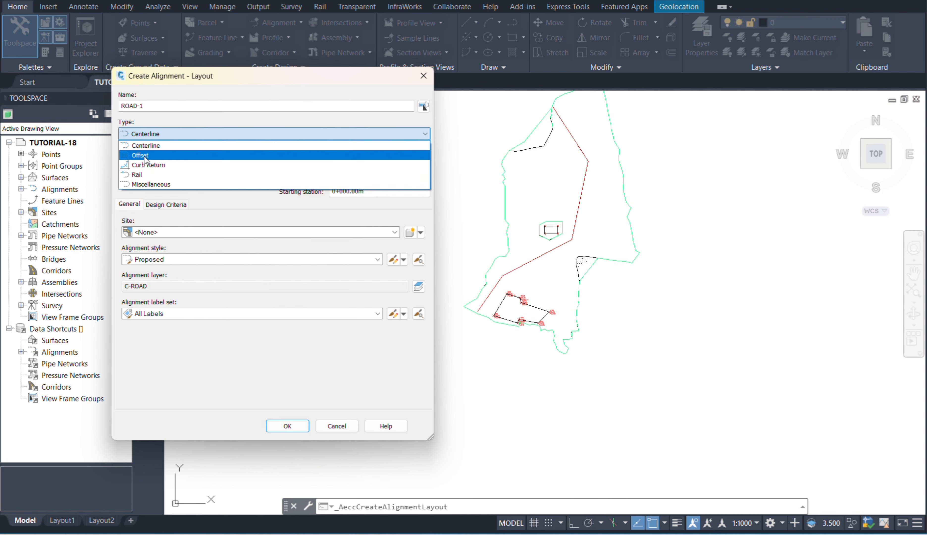
left_click(144, 147)
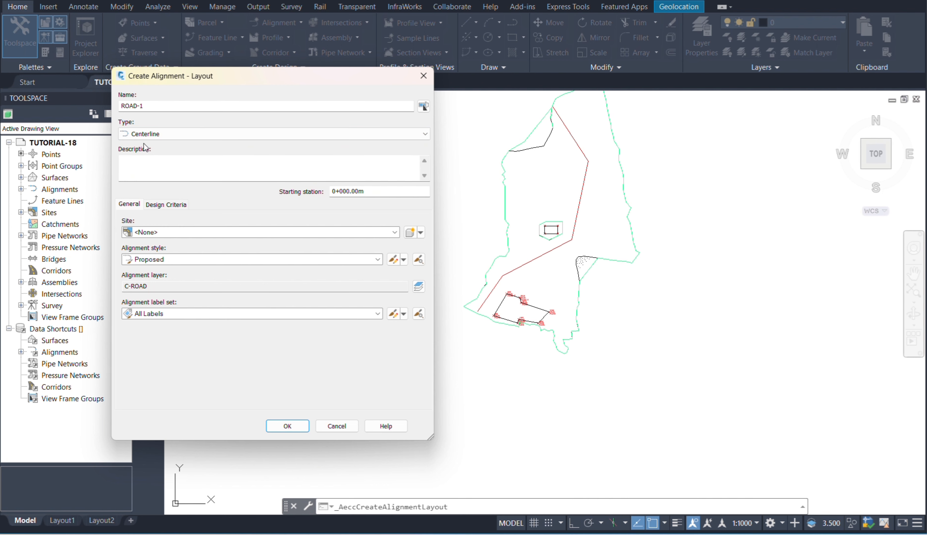
left_click(374, 193)
mouse_move(374, 192)
left_mouse_down()
mouse_move(324, 191)
mouse_move(371, 190)
left_mouse_up()
Try enabling criteria-based design for the ROAD-1 alignment and switch it back off.
left_click(172, 206)
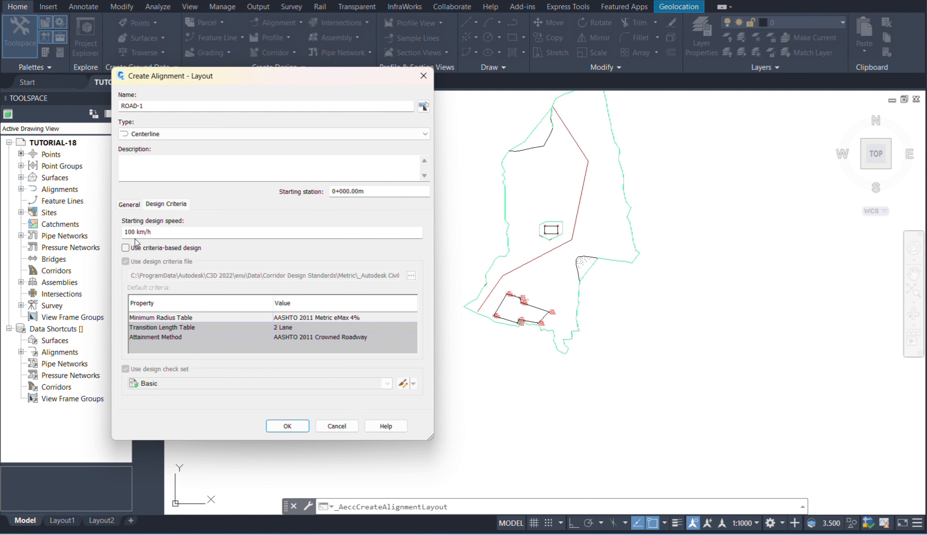
left_click(126, 248)
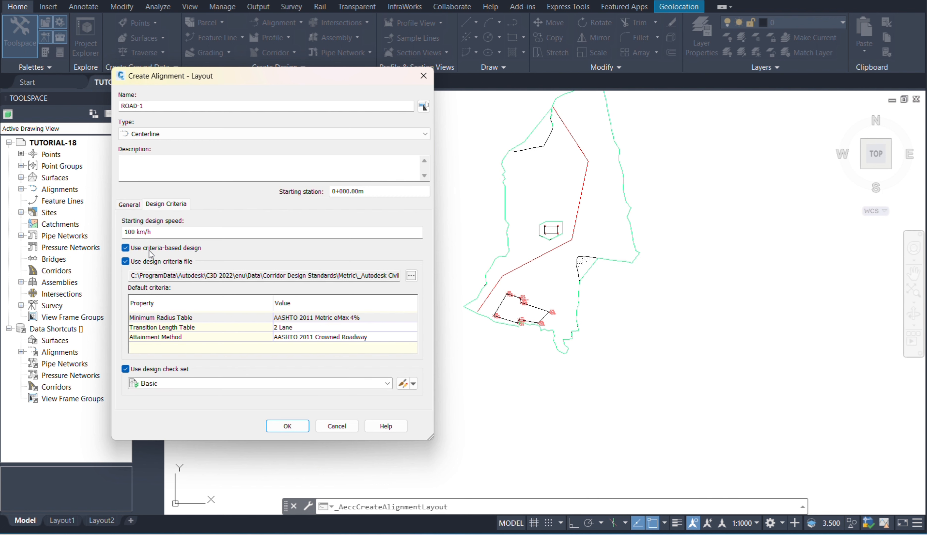
left_click_drag(152, 231, 124, 232)
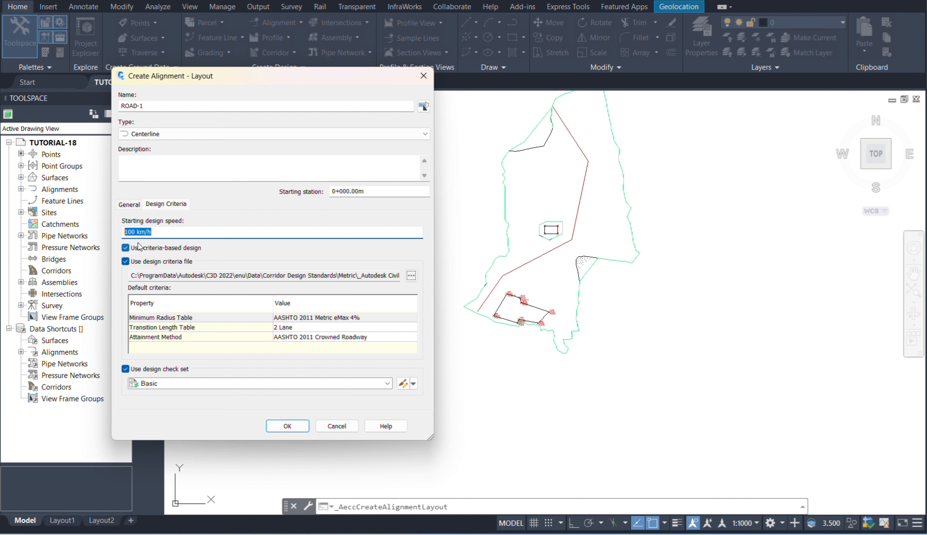
left_click(126, 248)
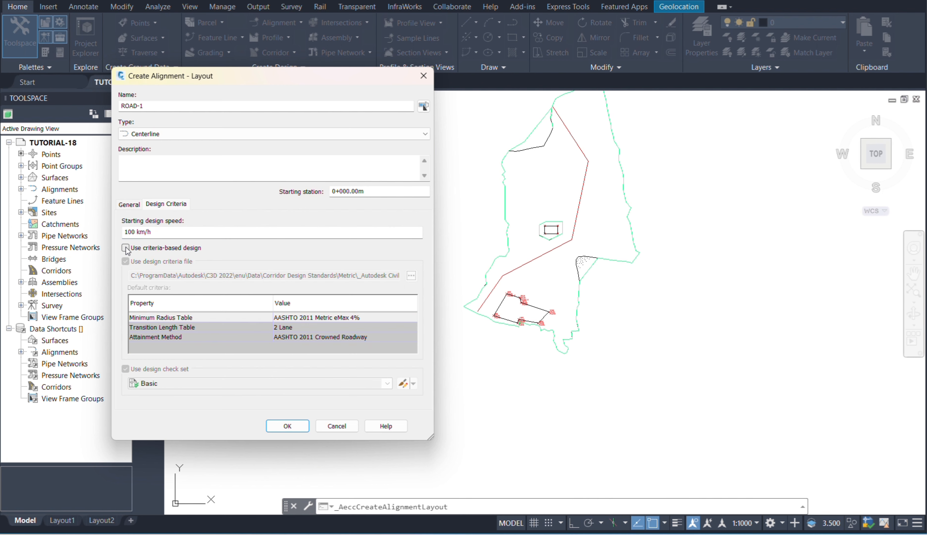
Choose Proposed as the alignment style in the general settings of ROAD-1.
left_click(134, 206)
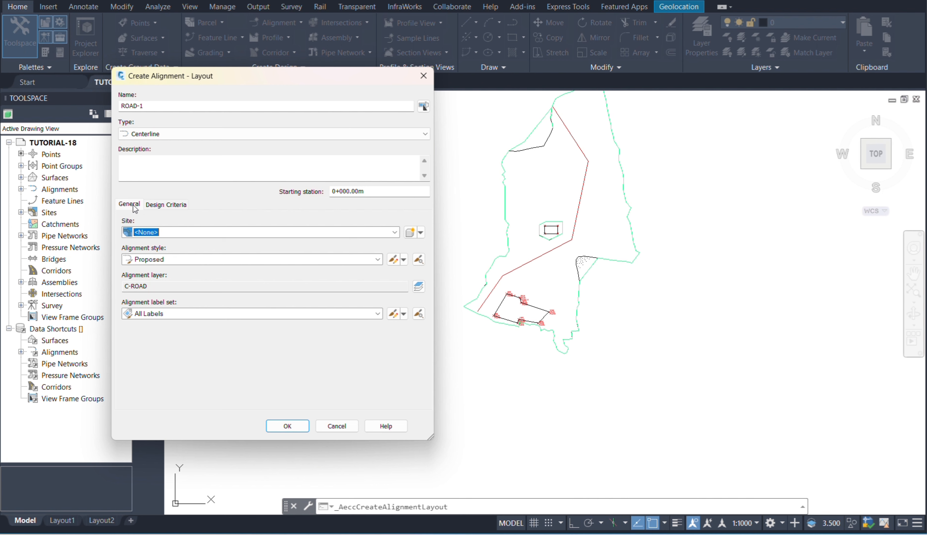
left_click(378, 260)
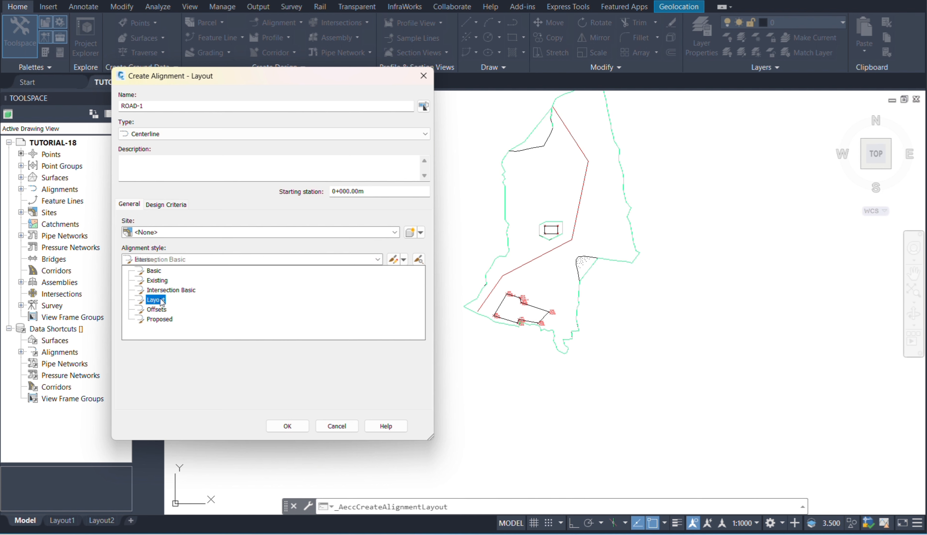
left_click(169, 319)
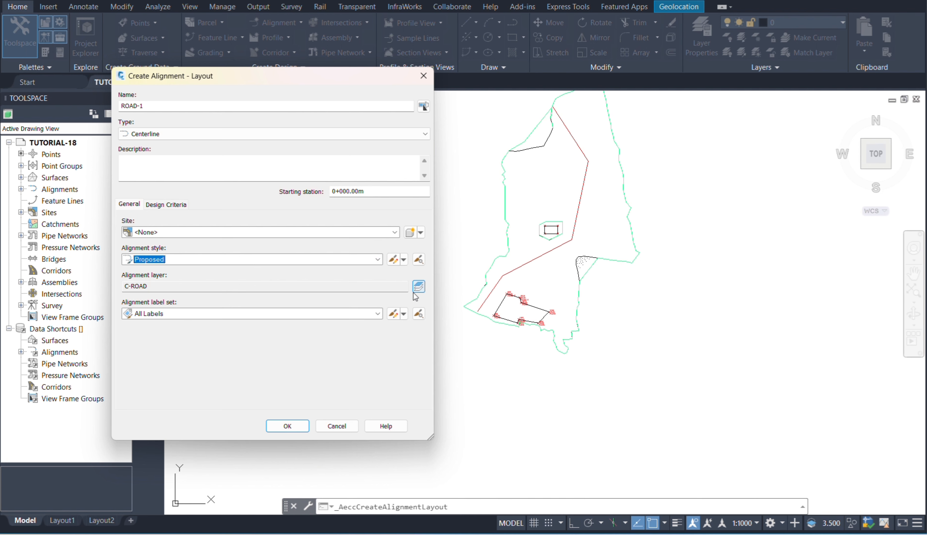
Review the layer selection and new-layer properties for the ROAD-1 alignment, keeping C-ROAD as its layer.
left_click(419, 286)
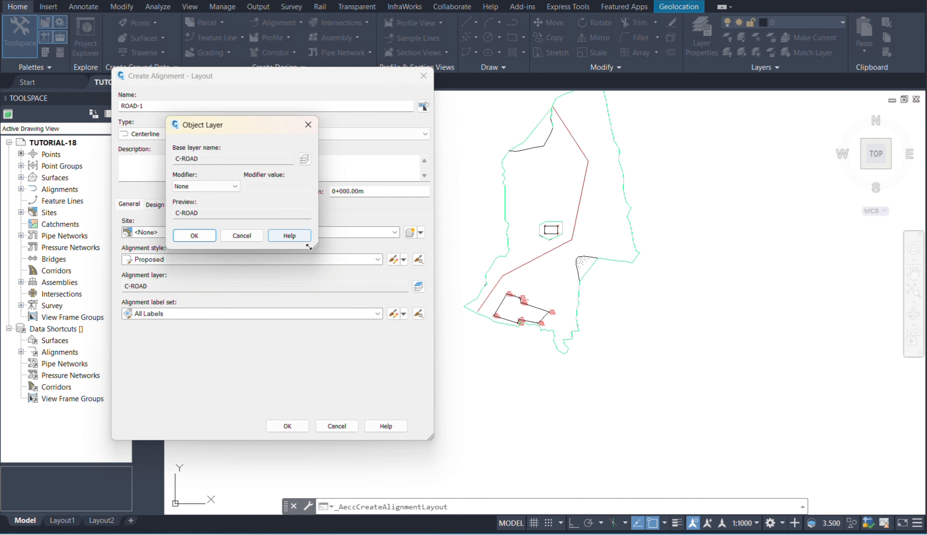
left_click_drag(316, 251, 409, 272)
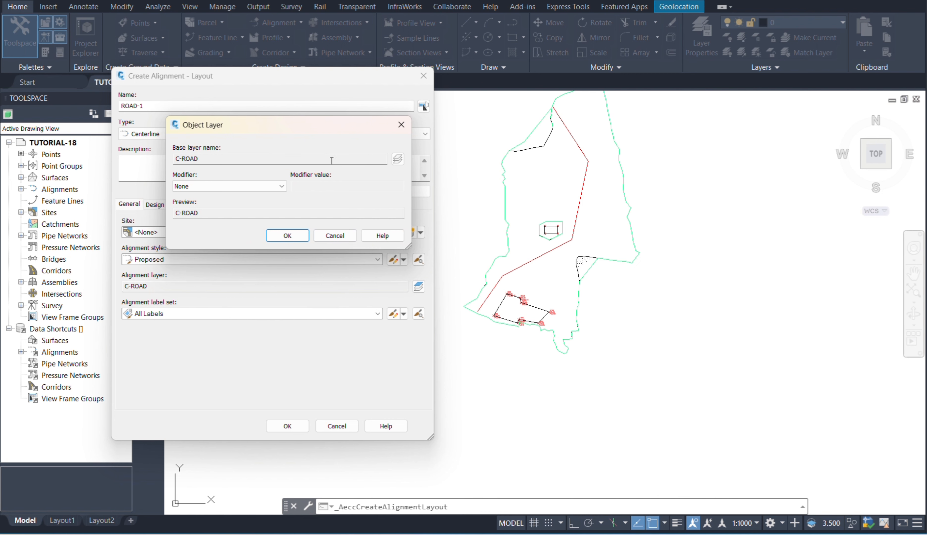
left_click(397, 160)
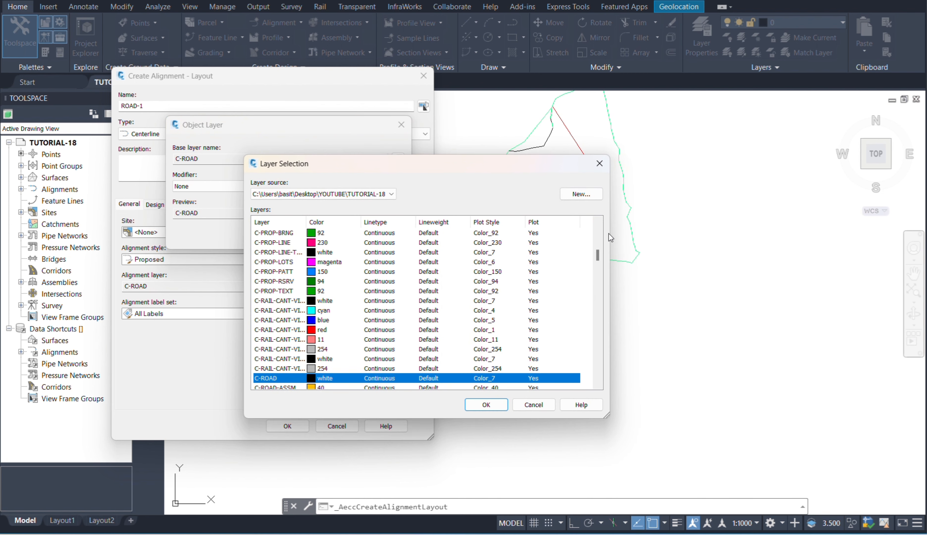
left_click(586, 195)
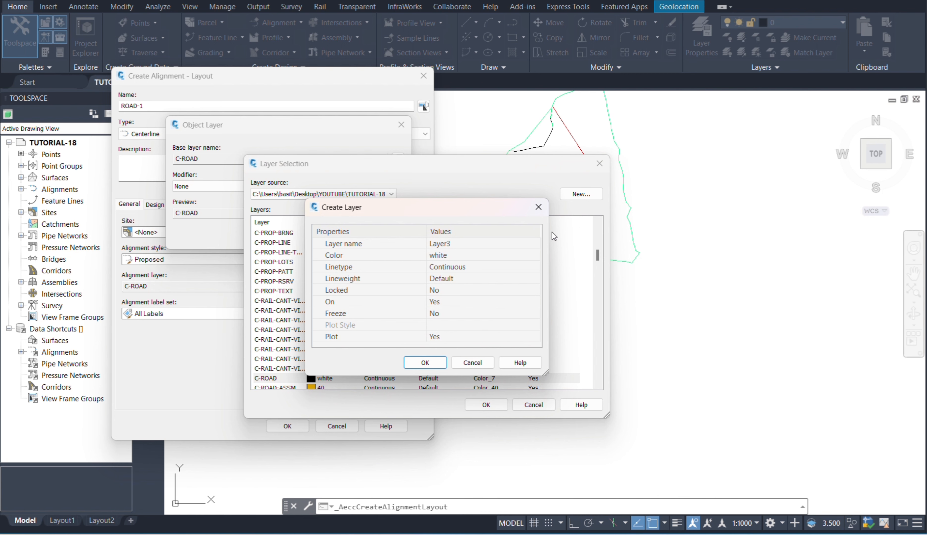
left_click(474, 363)
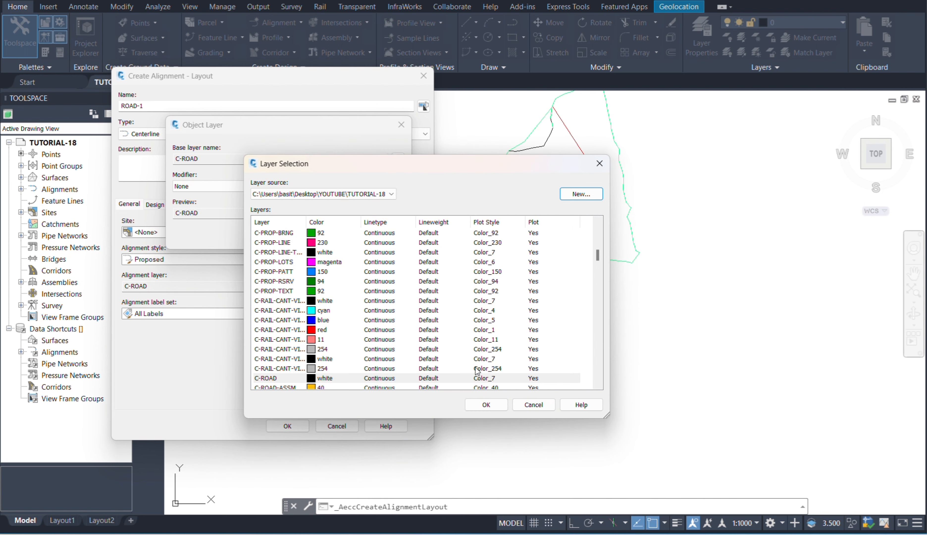
left_click(533, 405)
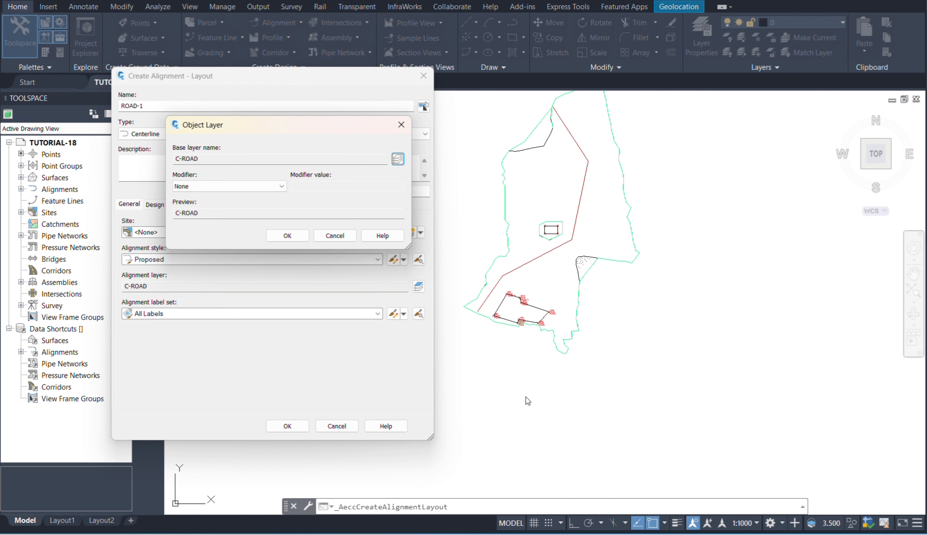
left_click(284, 238)
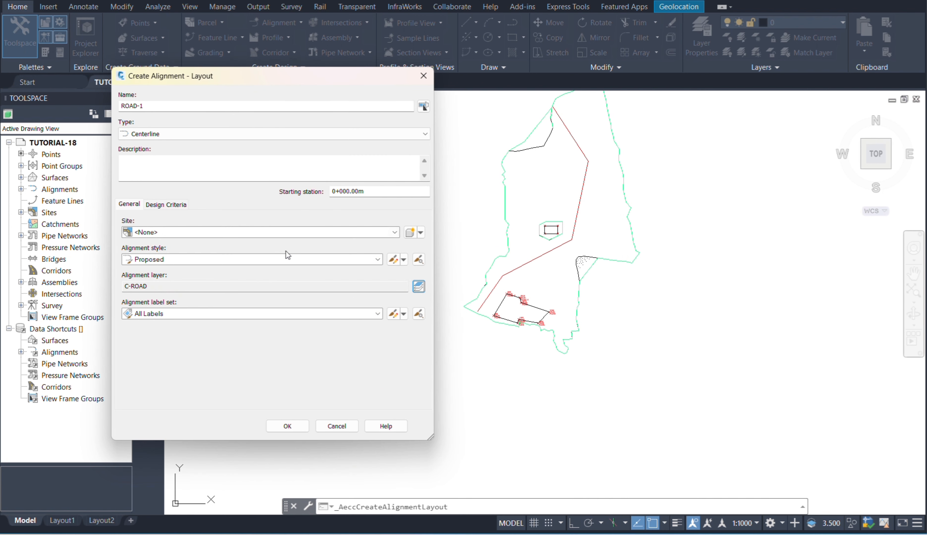
Choose All Labels as the alignment label set and confirm the ROAD-1 alignment settings.
left_click(378, 313)
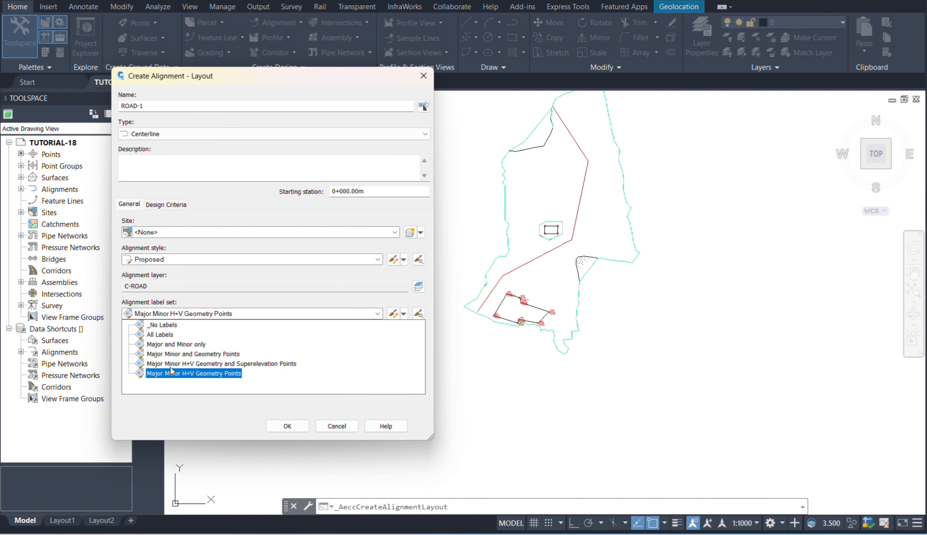
left_click(165, 332)
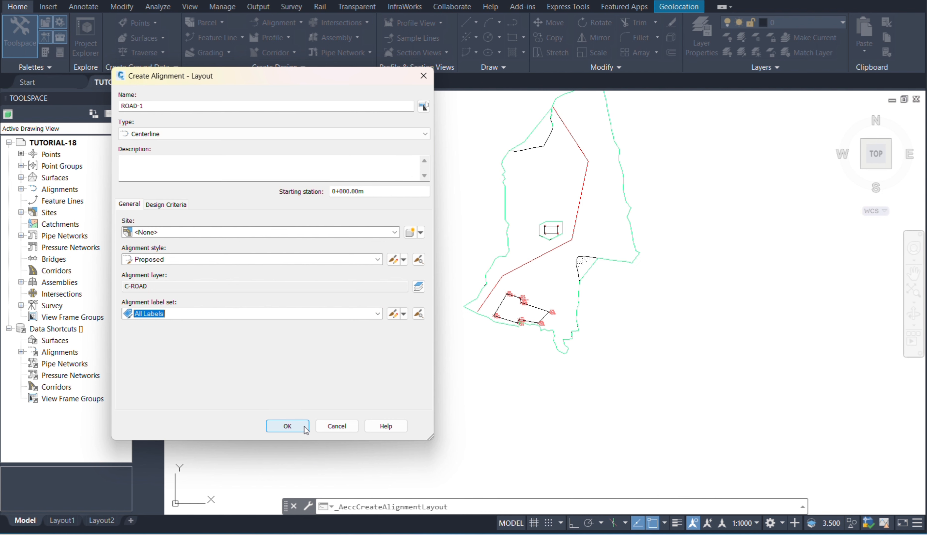
left_click(287, 426)
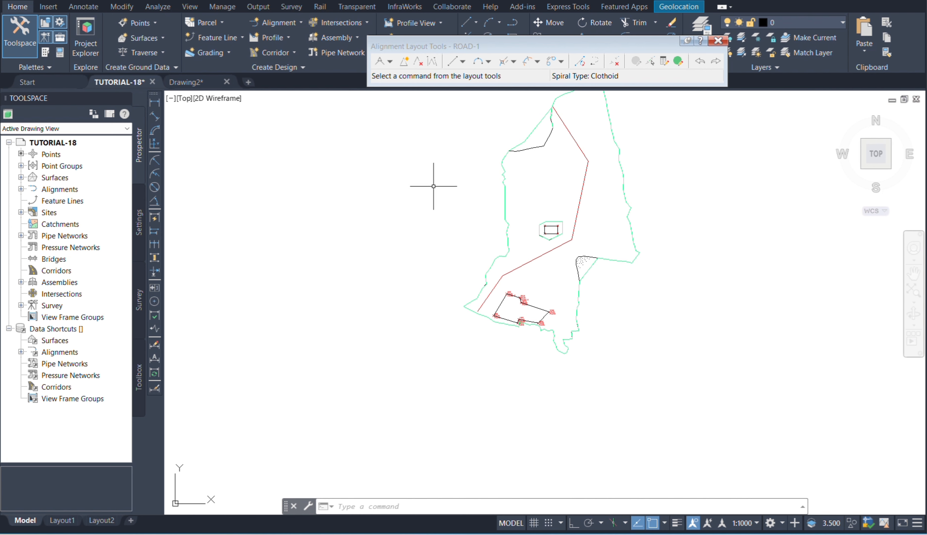
Open the Curve and Spiral Settings for ROAD-1 and examine the spiral-in, curve and spiral-out parameters.
left_click(389, 62)
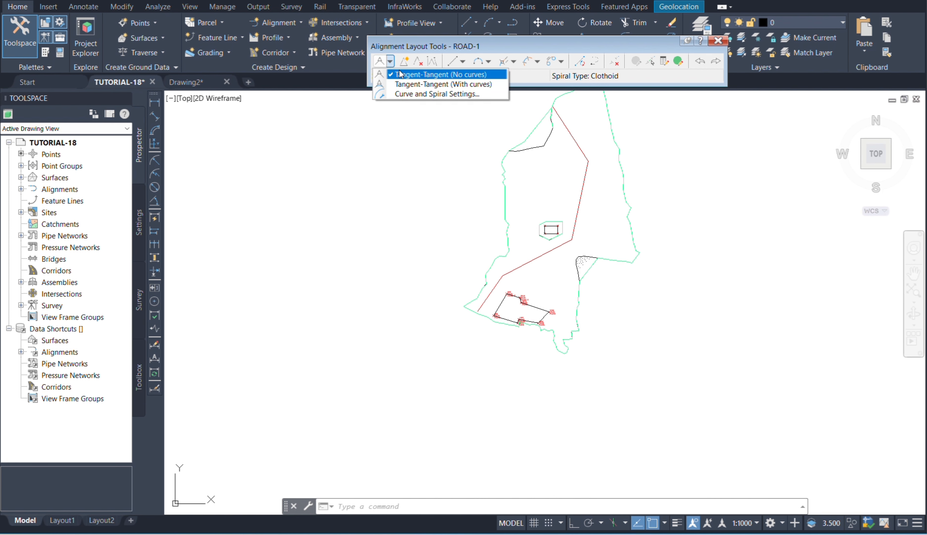
left_click(431, 95)
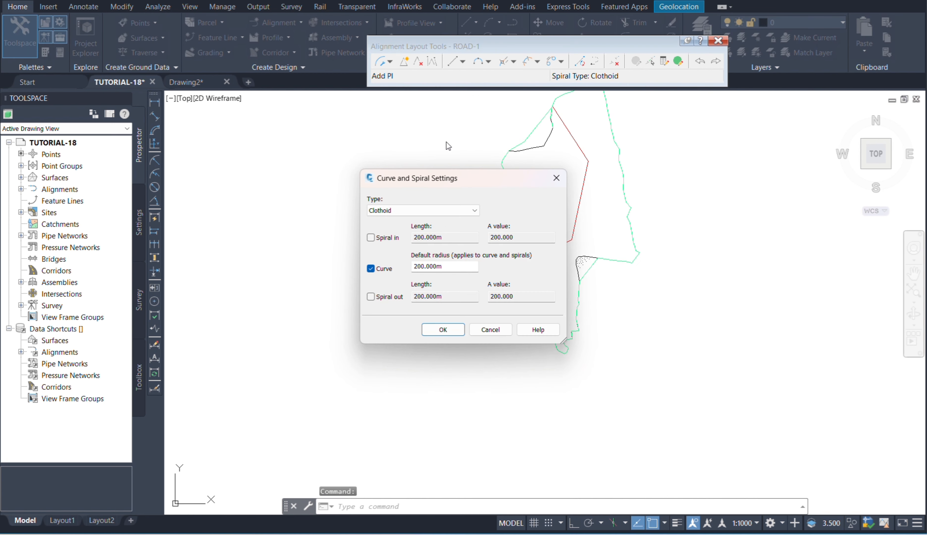
left_click_drag(564, 337, 743, 380)
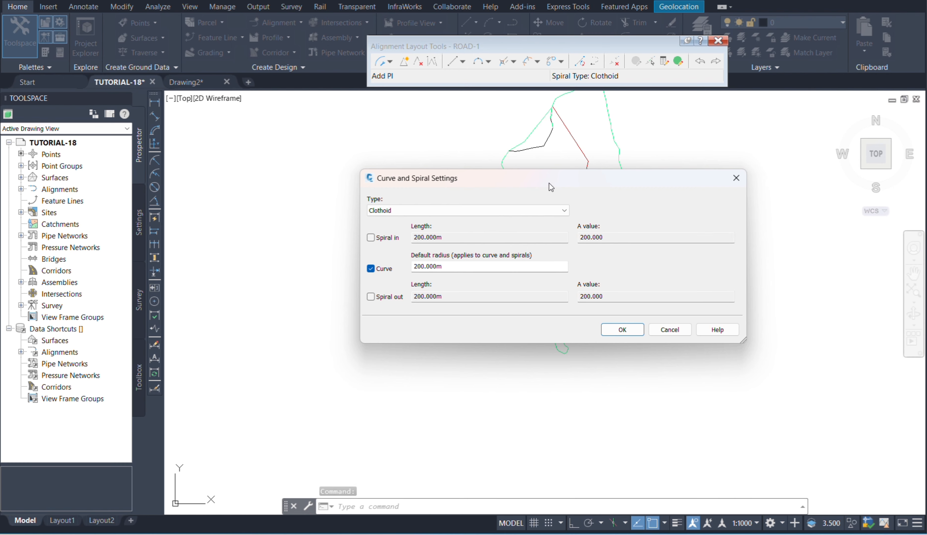
left_click_drag(549, 183, 253, 132)
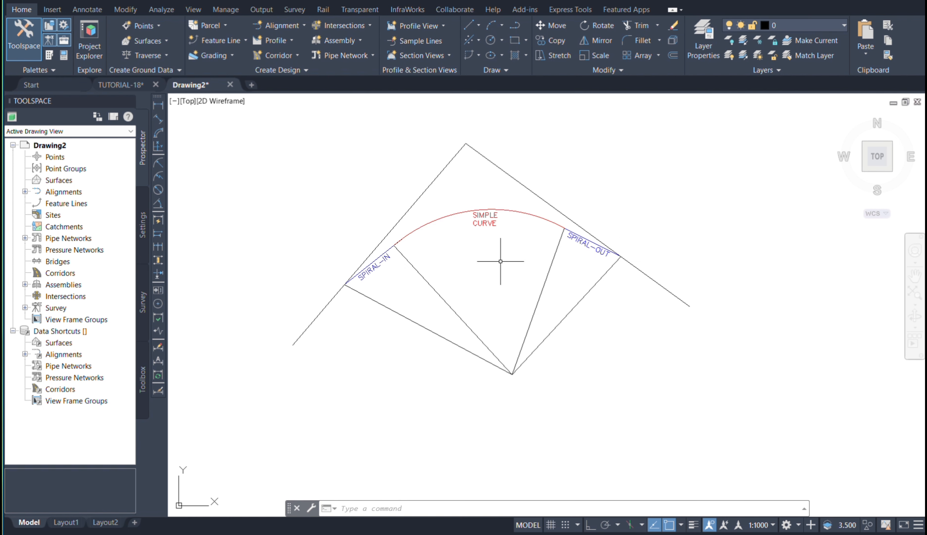
Examine the spiral-in, spiral-out and simple curve segments of the curve diagram in Drawing2 by selecting each one.
scroll(372, 267, "up", 3)
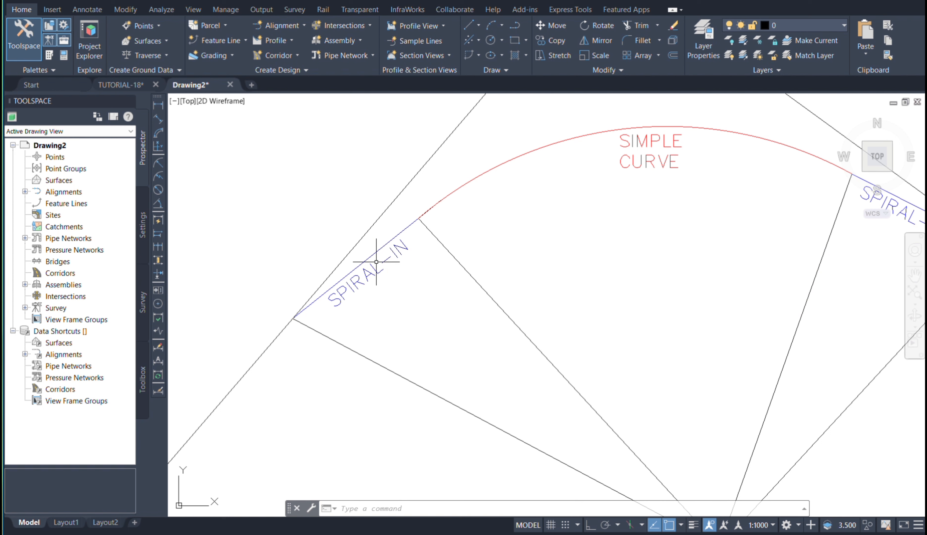
left_click(375, 241)
left_click(331, 309)
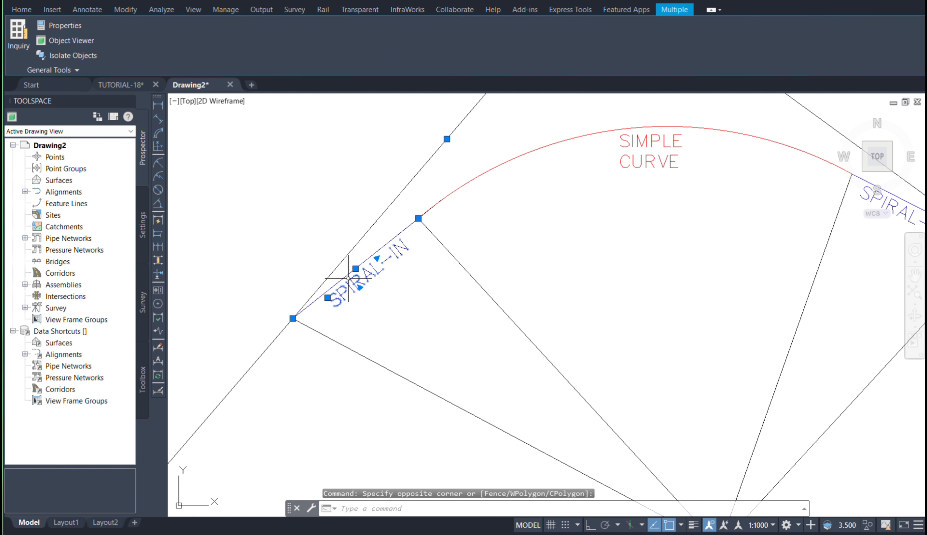
scroll(309, 222, "down", 2)
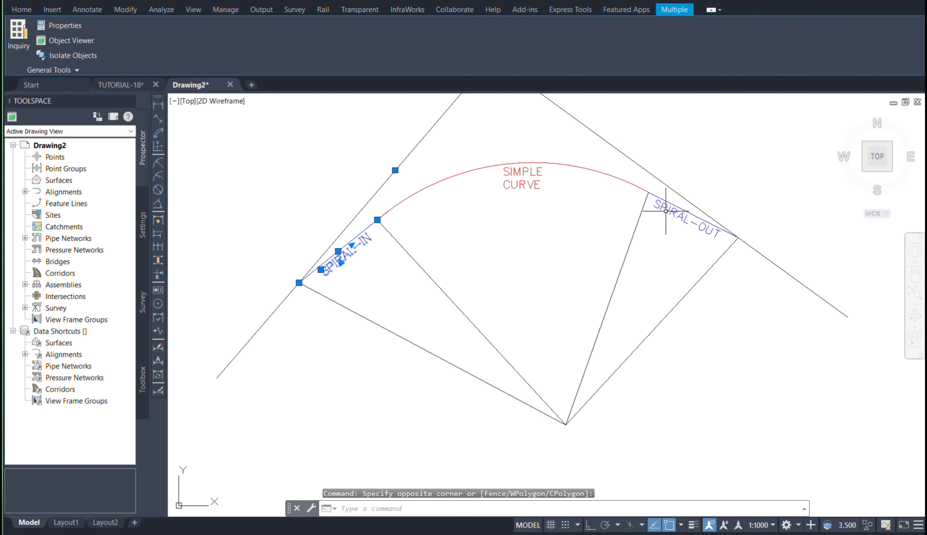
scroll(685, 205, "up", 2)
left_click(684, 205)
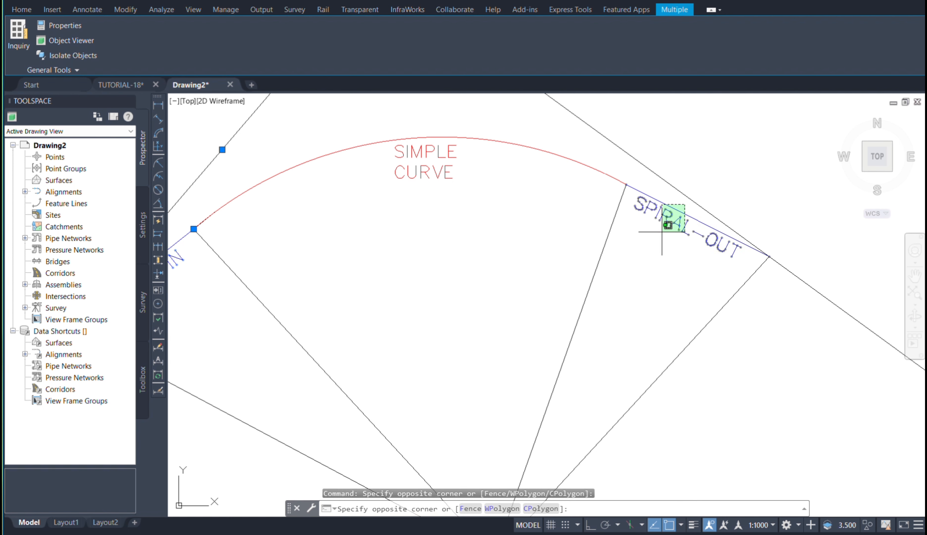
left_click(658, 233)
scroll(643, 238, "down", 2)
scroll(643, 239, "down", 2)
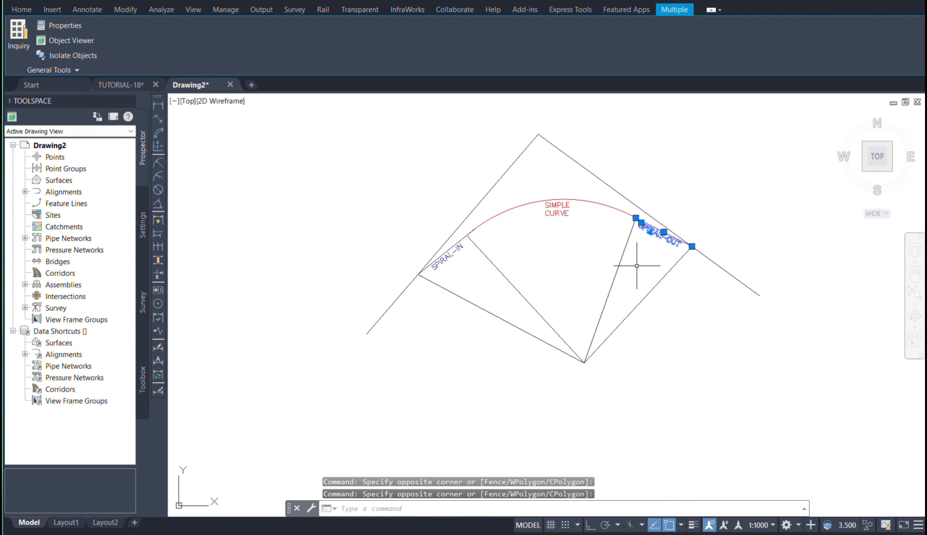
key("Escape")
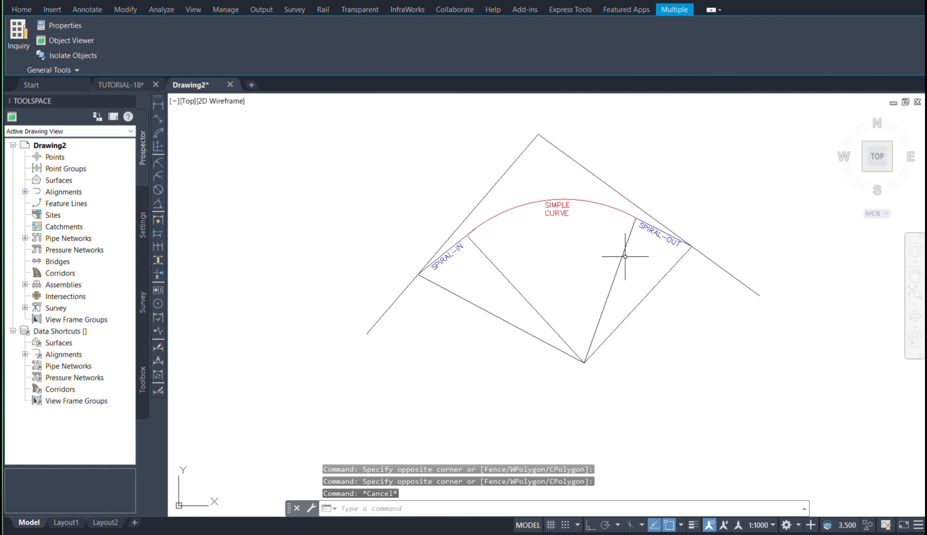
left_click(568, 181)
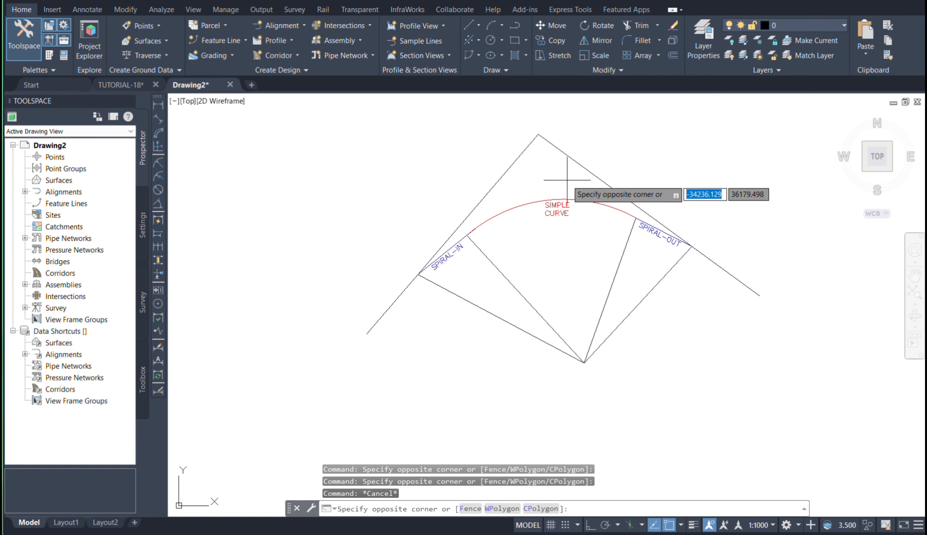
left_click(546, 227)
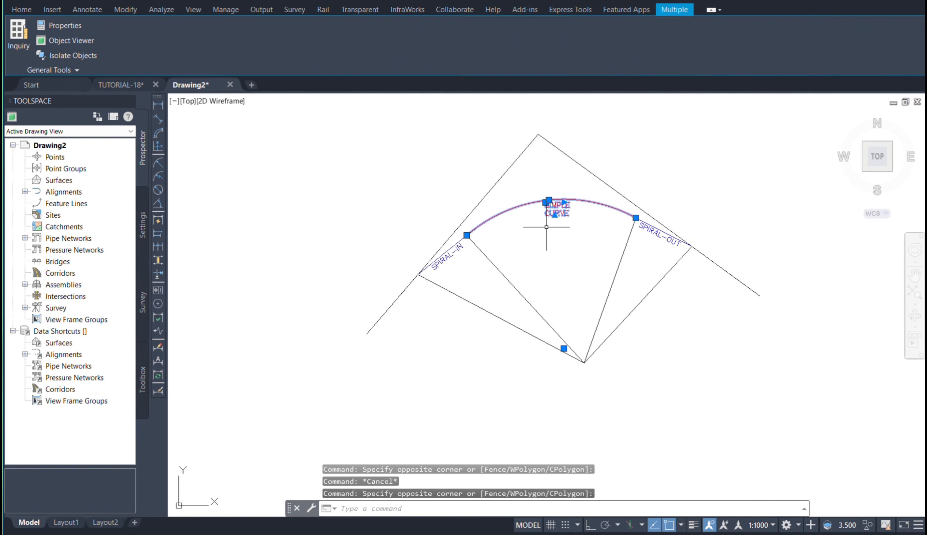
key("Escape")
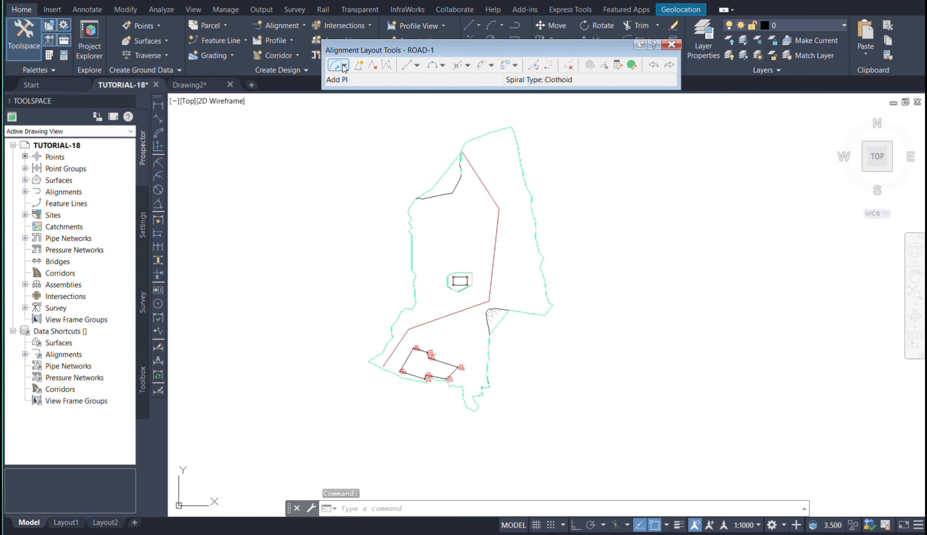
Try laying out ROAD-1 in TUTORIAL-18 with Tangent-Tangent (No curves) along the first two segments of the red route polyline from its southern end.
left_click(344, 66)
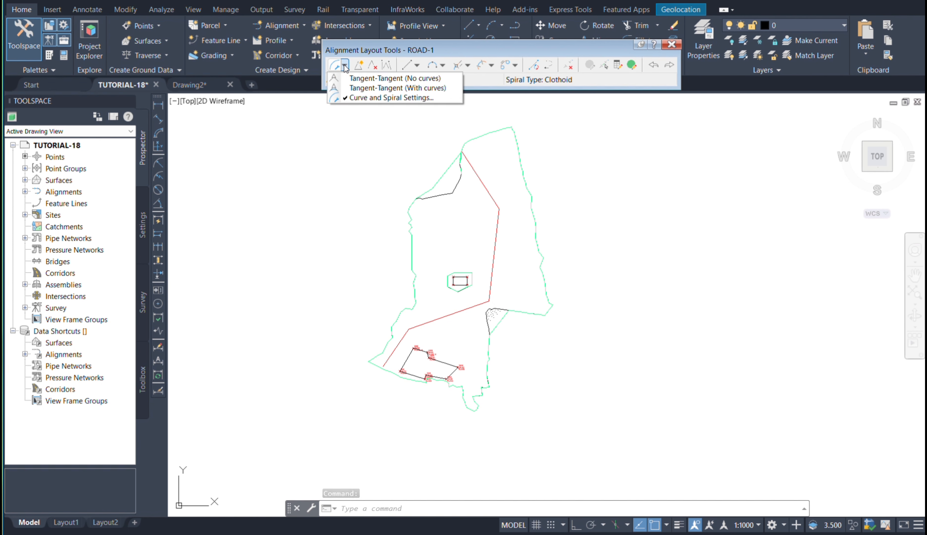
left_click(377, 79)
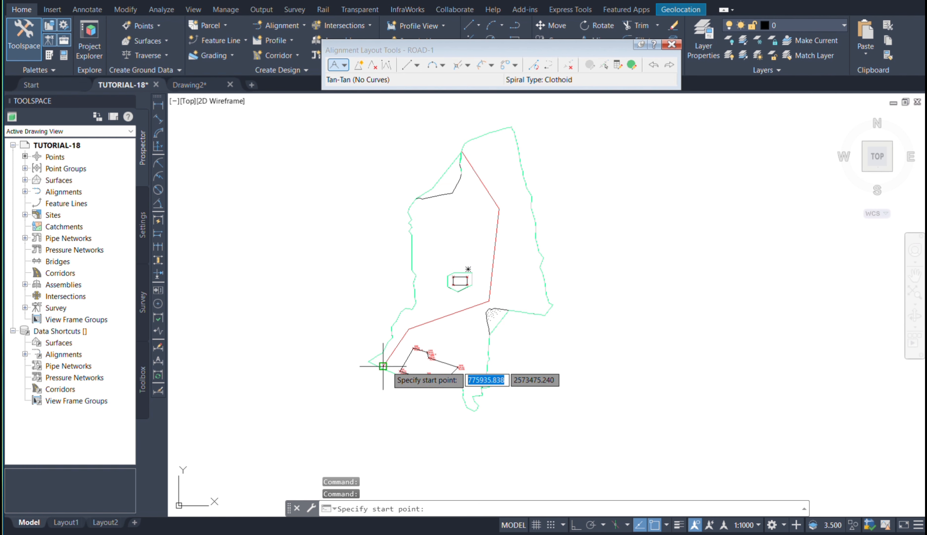
scroll(368, 368, "up", 5)
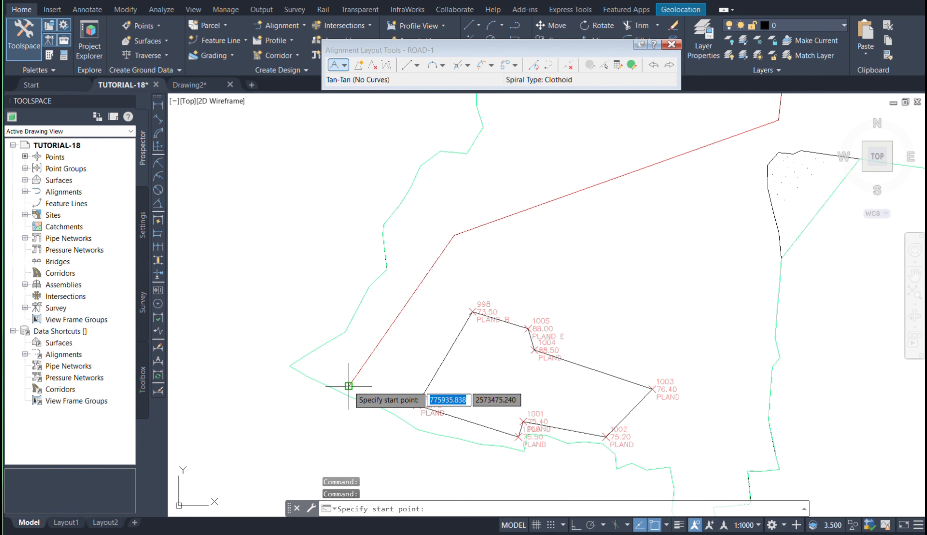
left_click(349, 384)
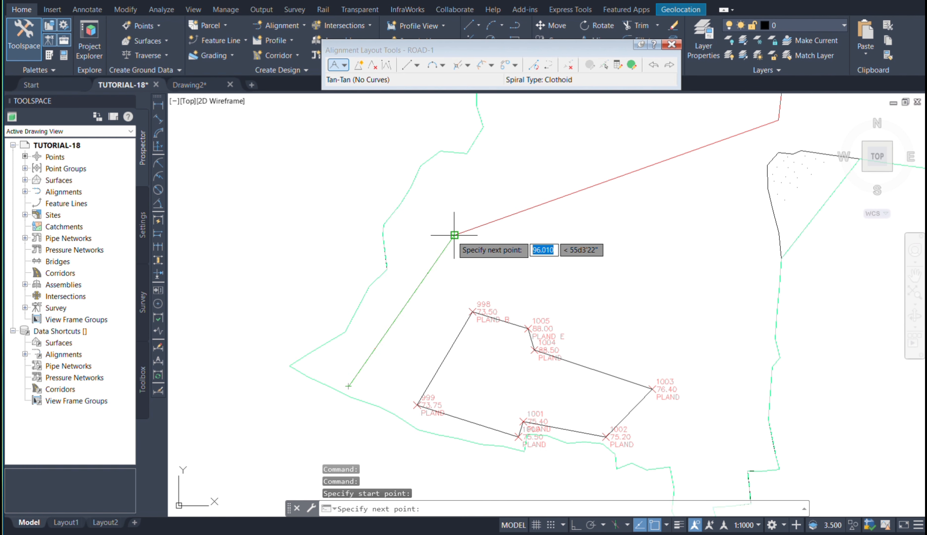
left_click(445, 245)
scroll(479, 228, "down", 2)
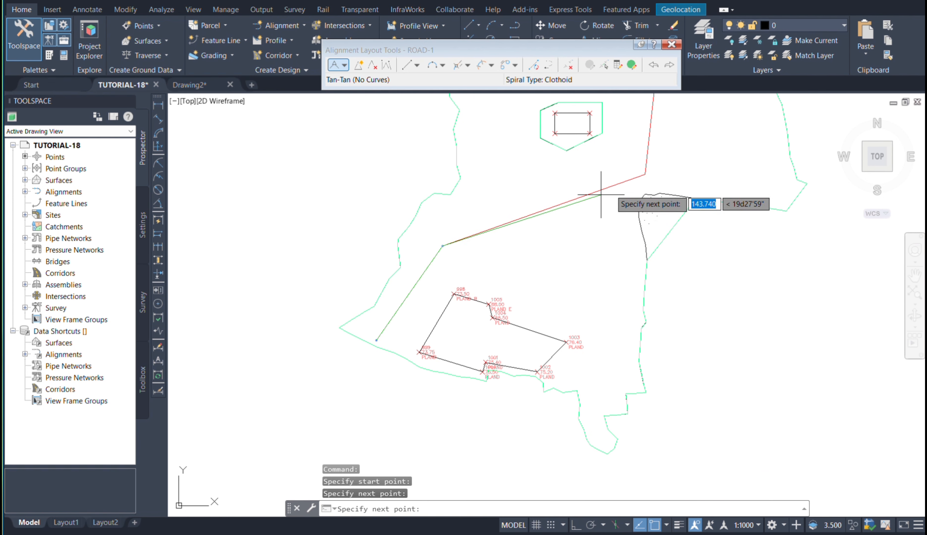
left_click(645, 174)
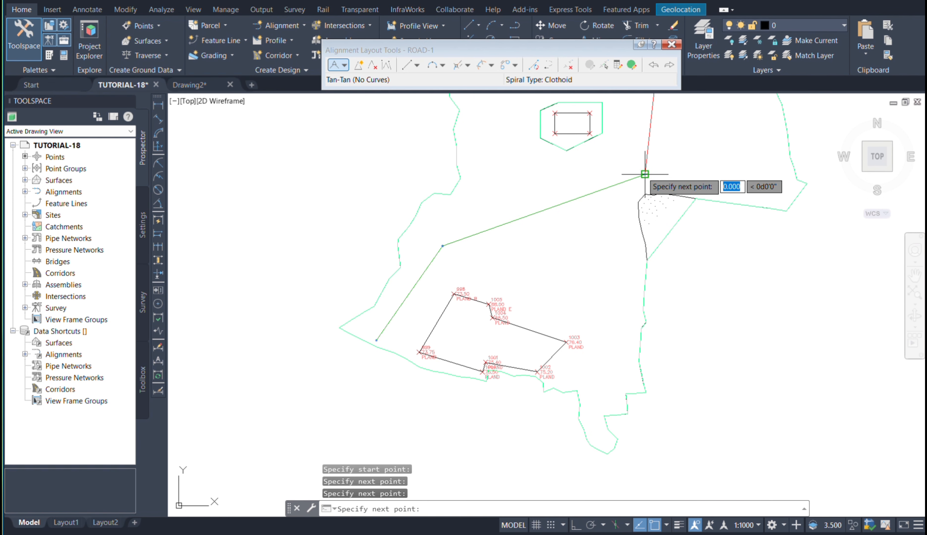
key("Escape")
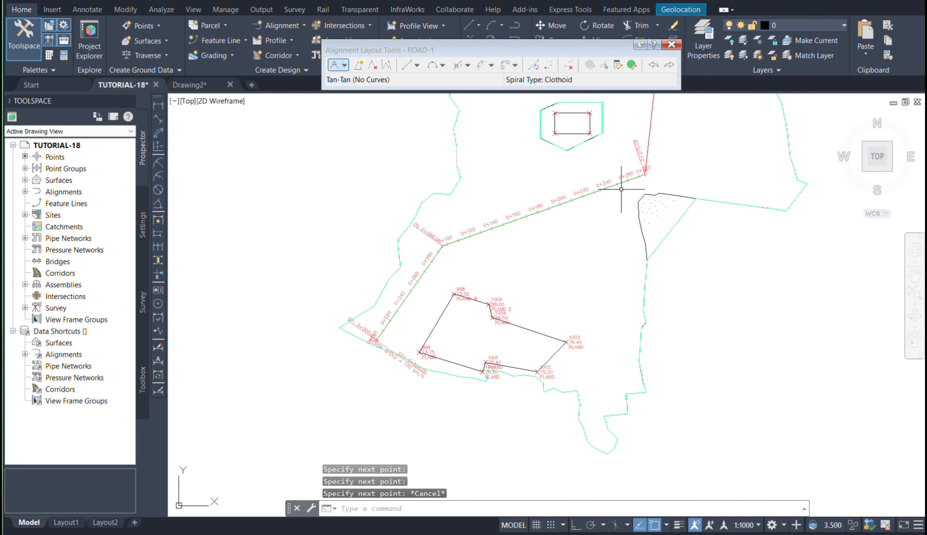
Inspect the station and geometry point labels along the ROAD-1 tangents and undo the no-curves layout.
scroll(407, 257, "up", 4)
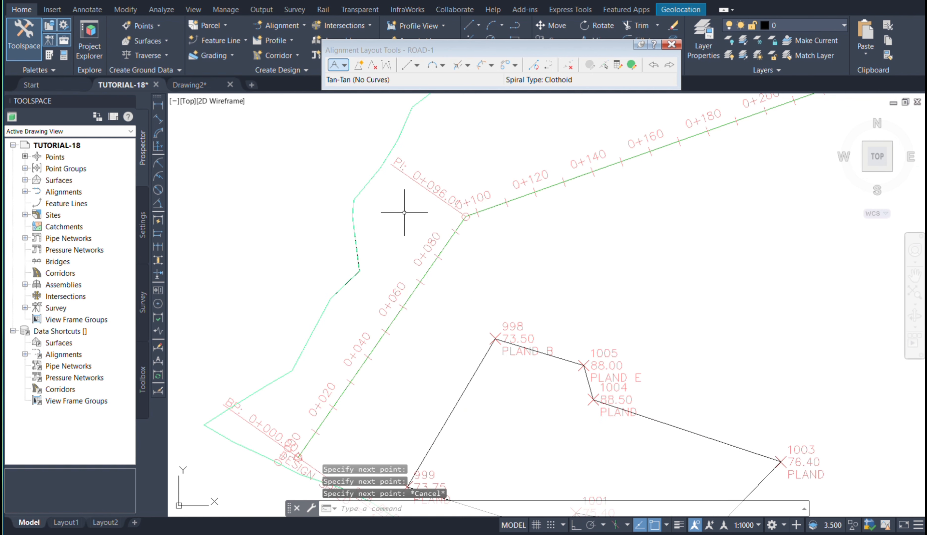
scroll(394, 213, "down", 2)
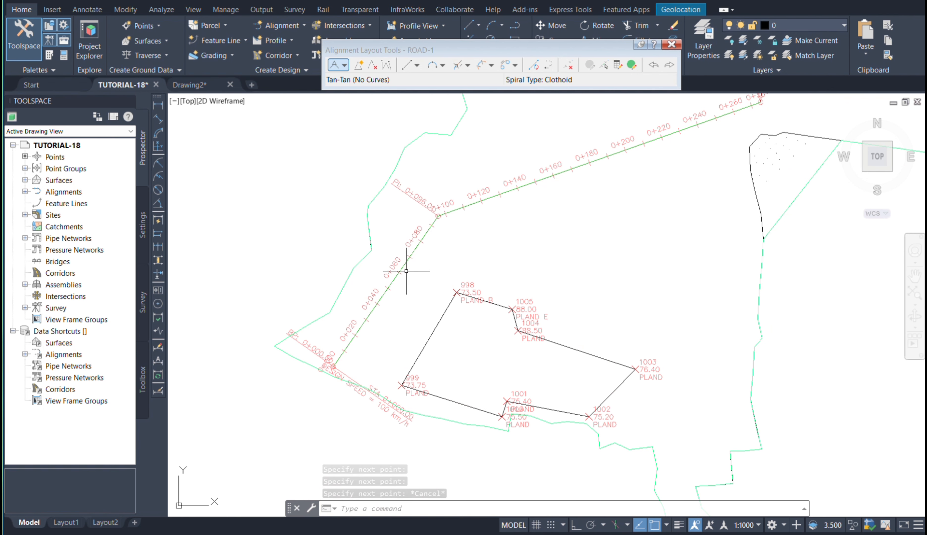
scroll(409, 270, "down", 2)
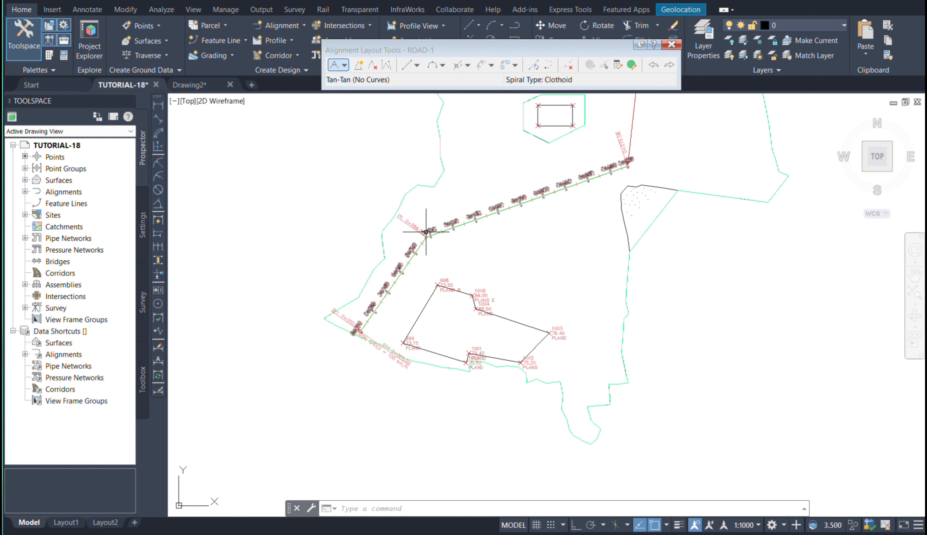
key("ctrl+z")
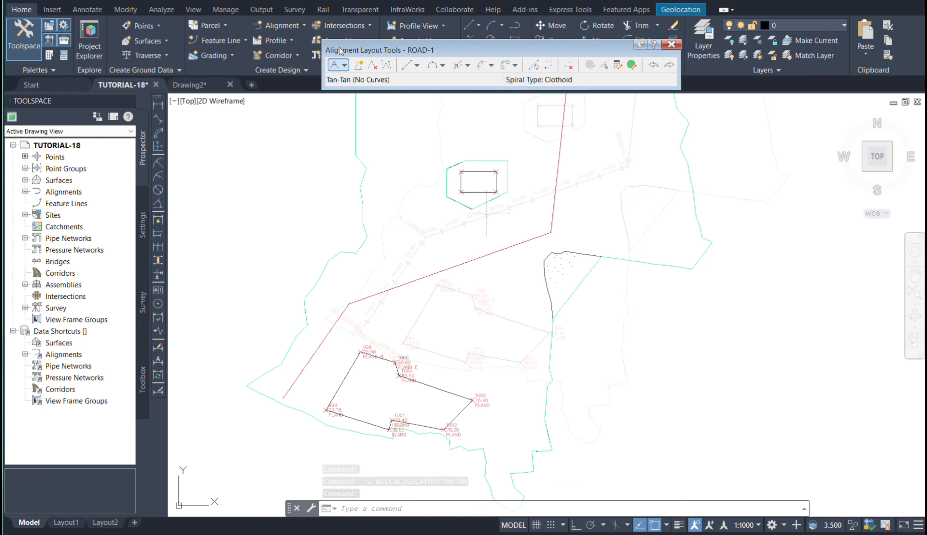
Review the Curve and Spiral Settings for ROAD-1 and accept the curve-only setup with a 200 m default radius.
left_click(345, 65)
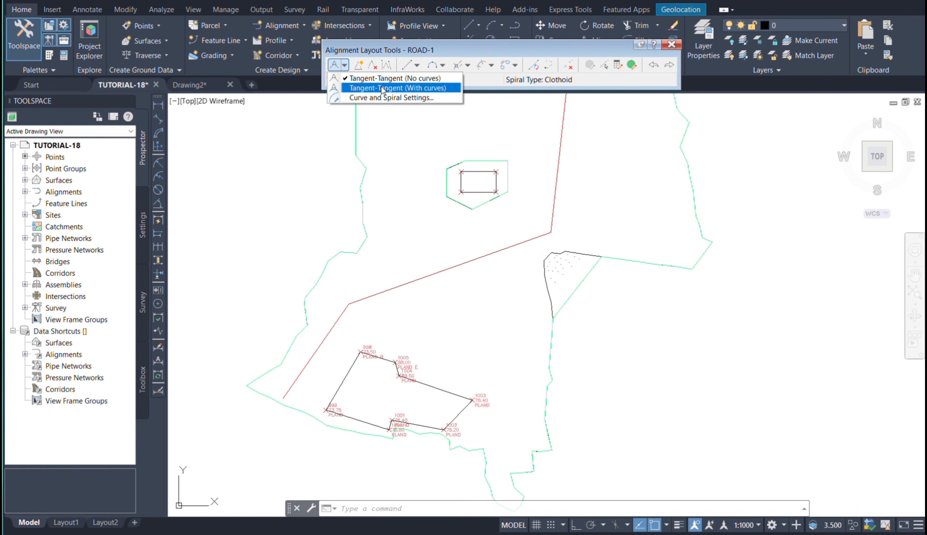
left_click(389, 97)
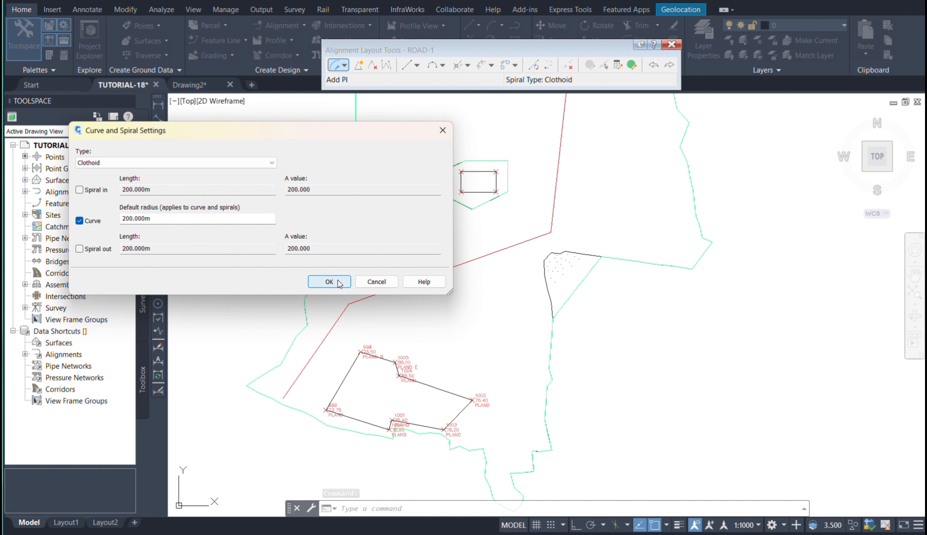
left_click(330, 281)
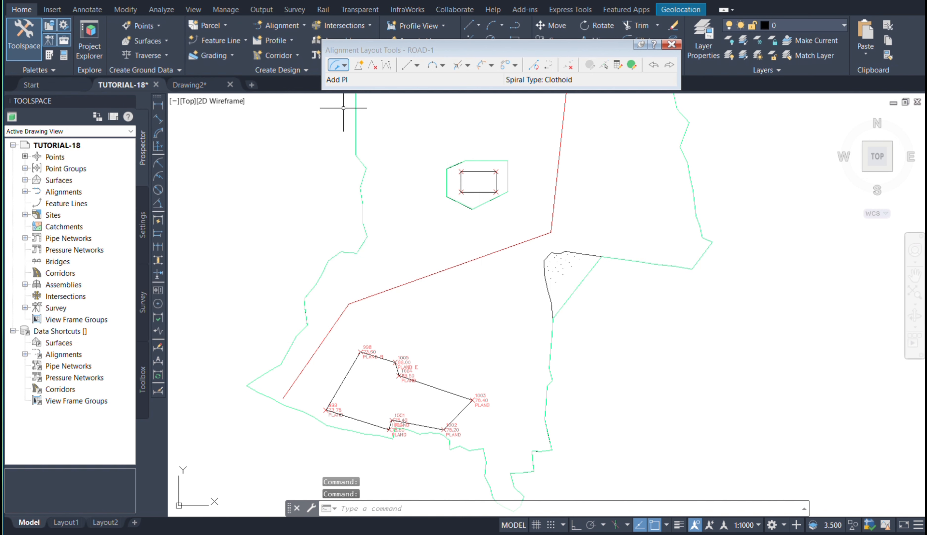
Lay out ROAD-1 with Tangent-Tangent (With curves) along the first two segments of the red route polyline from its southern end.
left_click(347, 66)
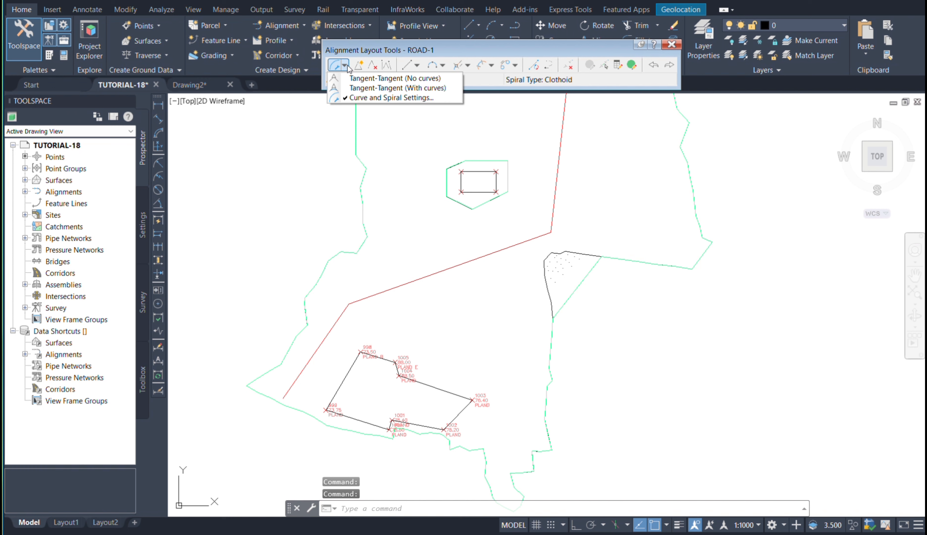
left_click(365, 90)
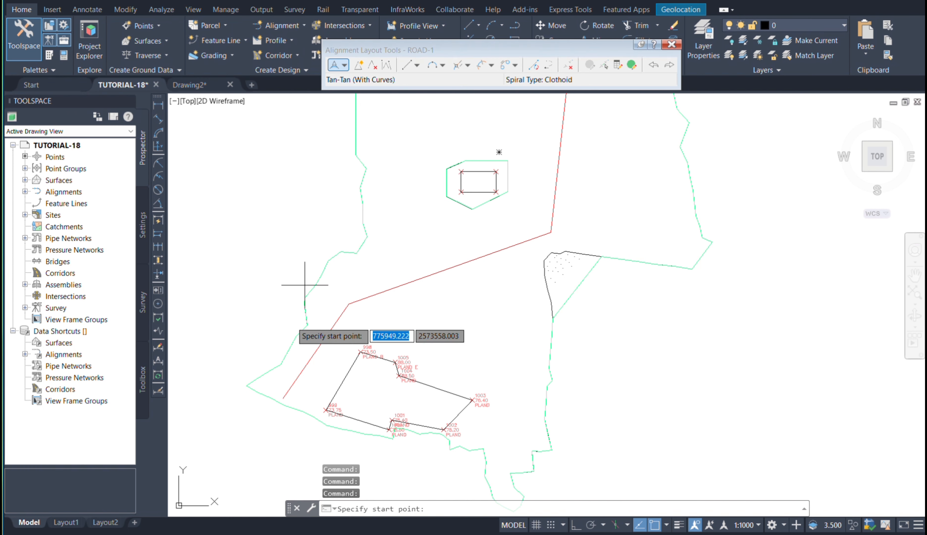
left_click(283, 398)
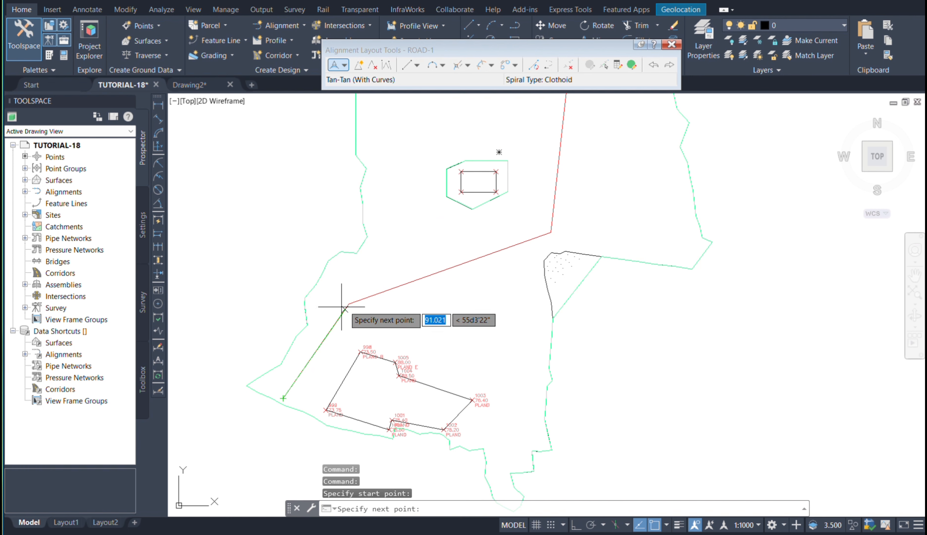
left_click(348, 303)
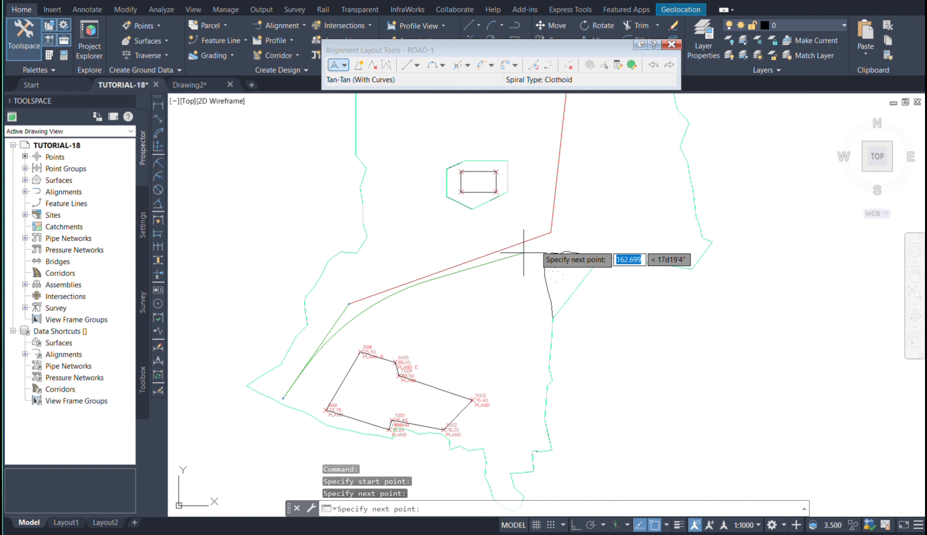
left_click(550, 233)
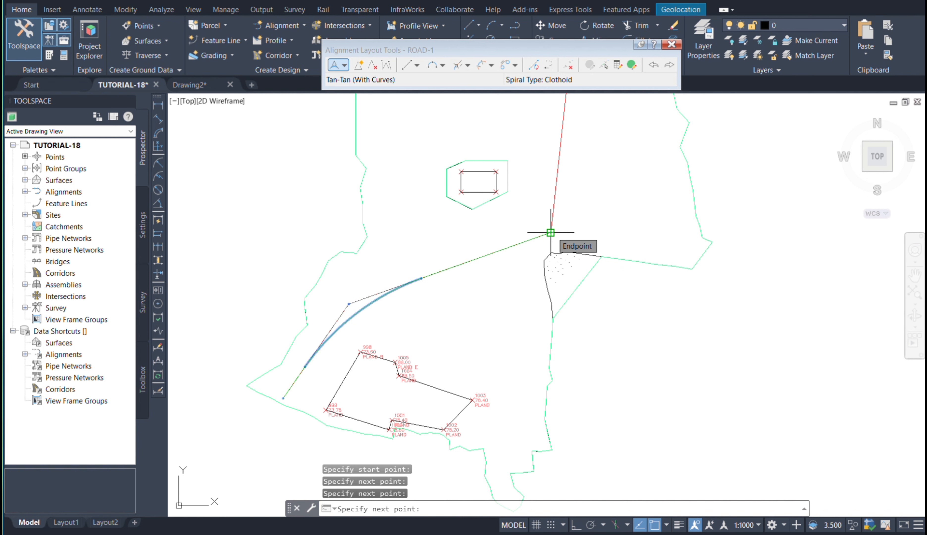
key("Return")
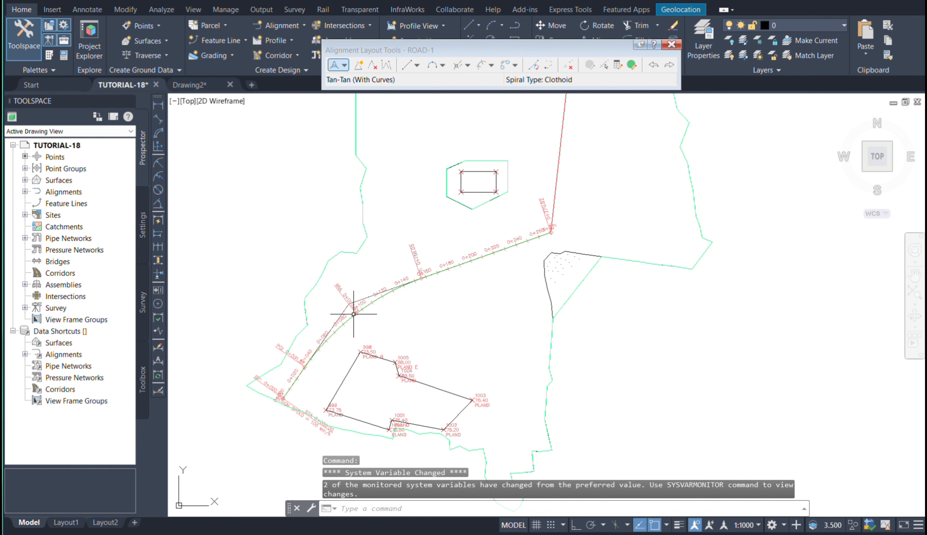
Inspect the curve inserted at the first bend of ROAD-1, its grips and its station and geometry point labels.
scroll(354, 314, "up", 6)
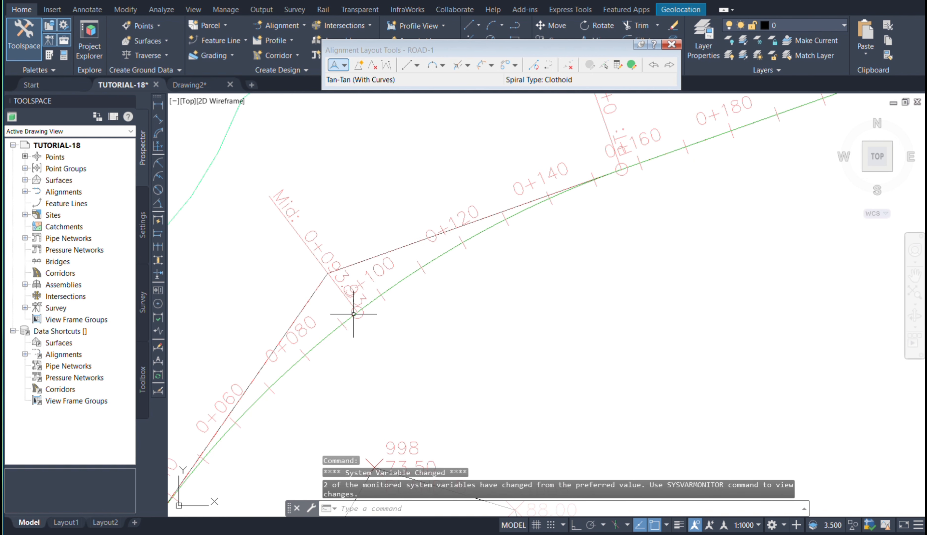
left_click(336, 330)
scroll(369, 186, "down", 2)
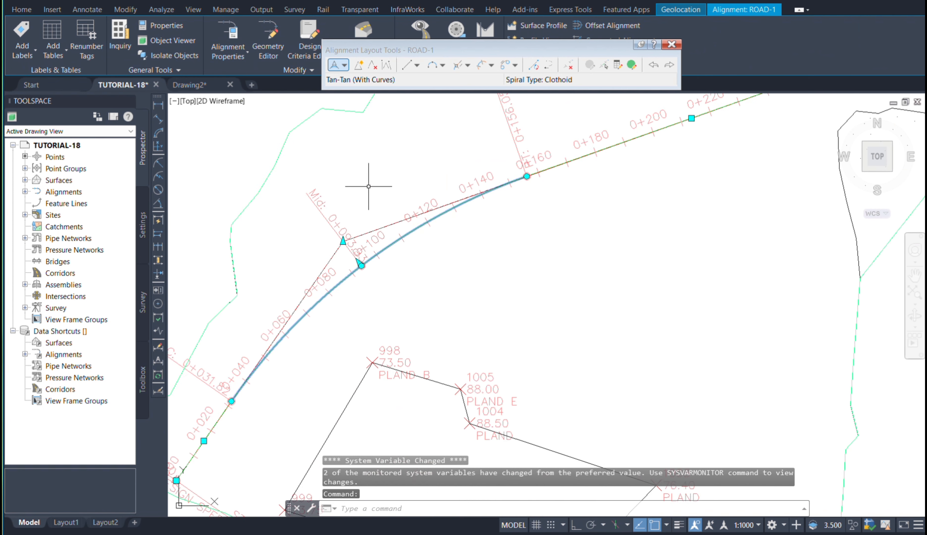
scroll(323, 189, "down", 2)
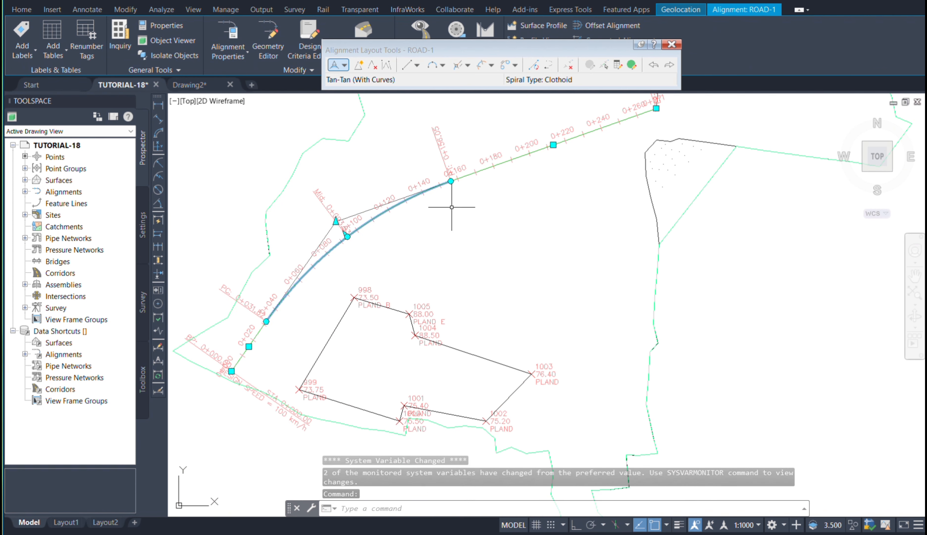
key("Escape")
scroll(370, 316, "down", 2)
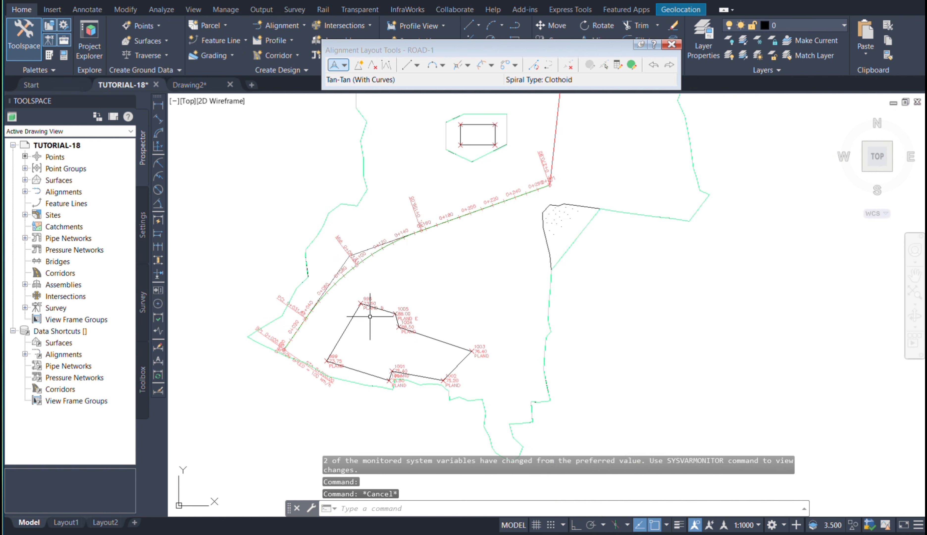
scroll(371, 317, "down", 2)
scroll(416, 238, "up", 2)
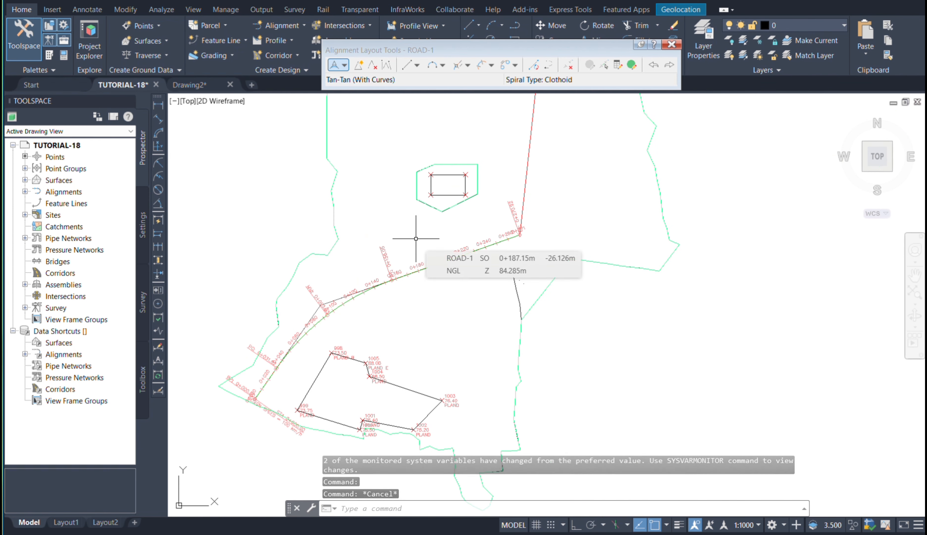
Enable spiral in and spiral out in the Curve and Spiral Settings, with 30 m spiral lengths and a 100 m default radius.
left_click(345, 65)
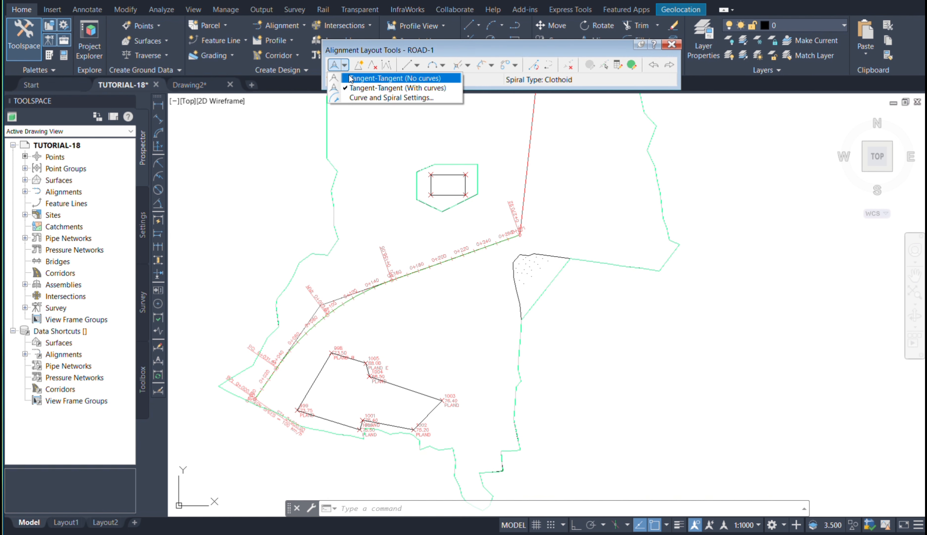
left_click(373, 98)
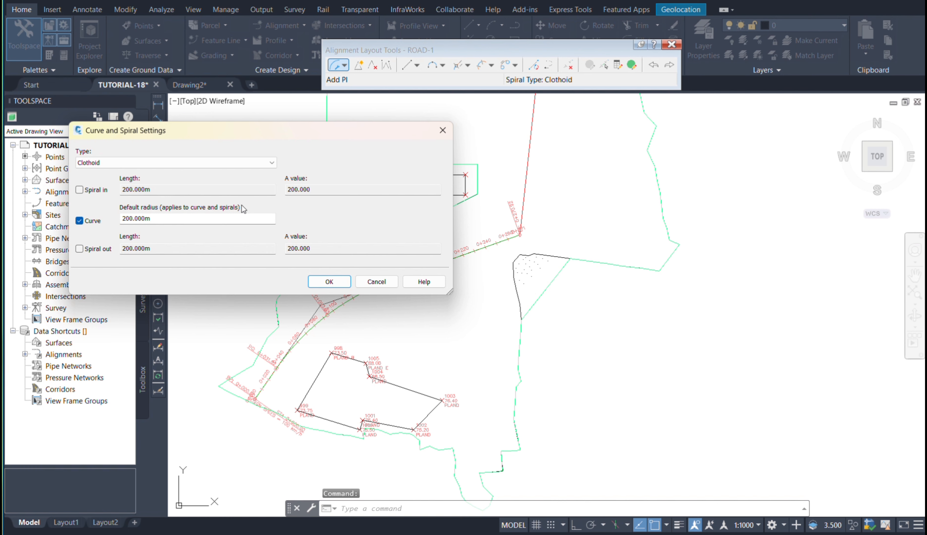
left_click(79, 190)
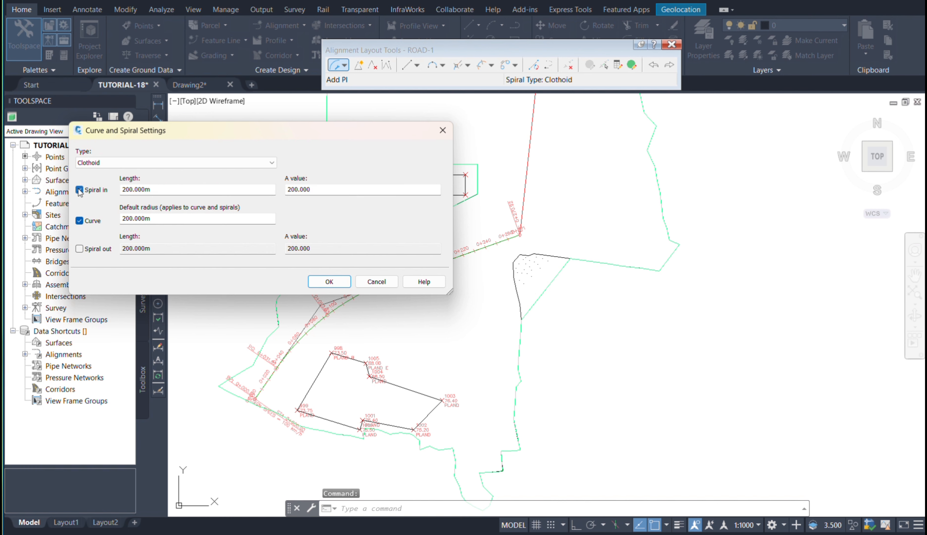
left_click(79, 249)
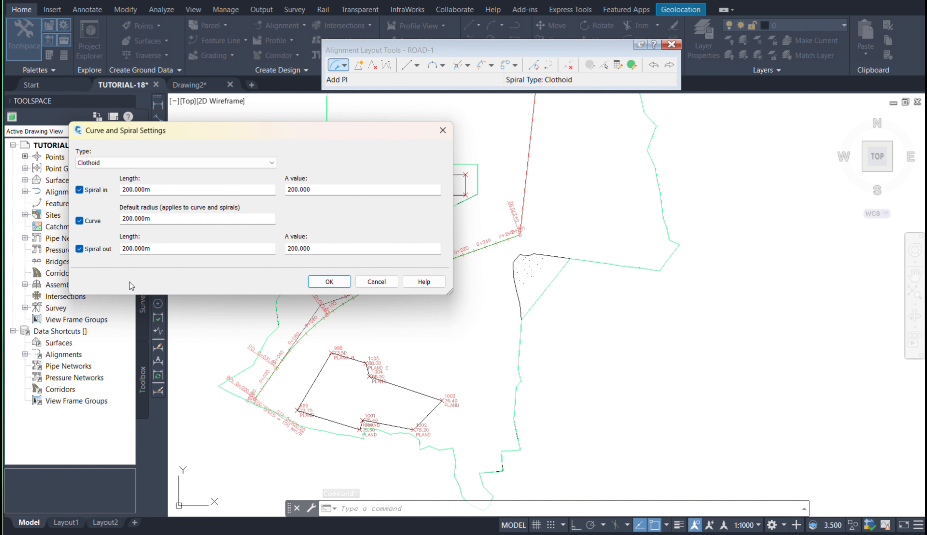
left_click_drag(157, 190, 140, 188)
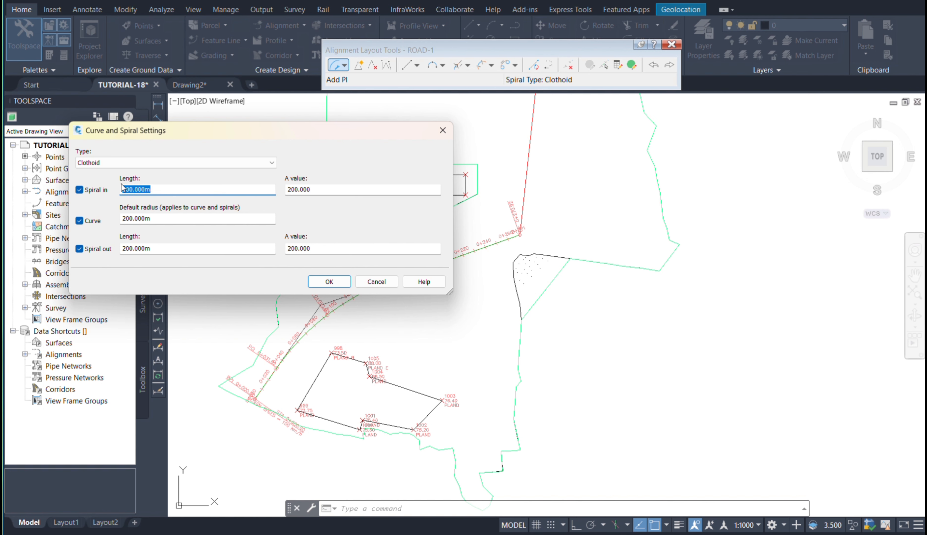
type("30")
left_click_drag(153, 218, 121, 217)
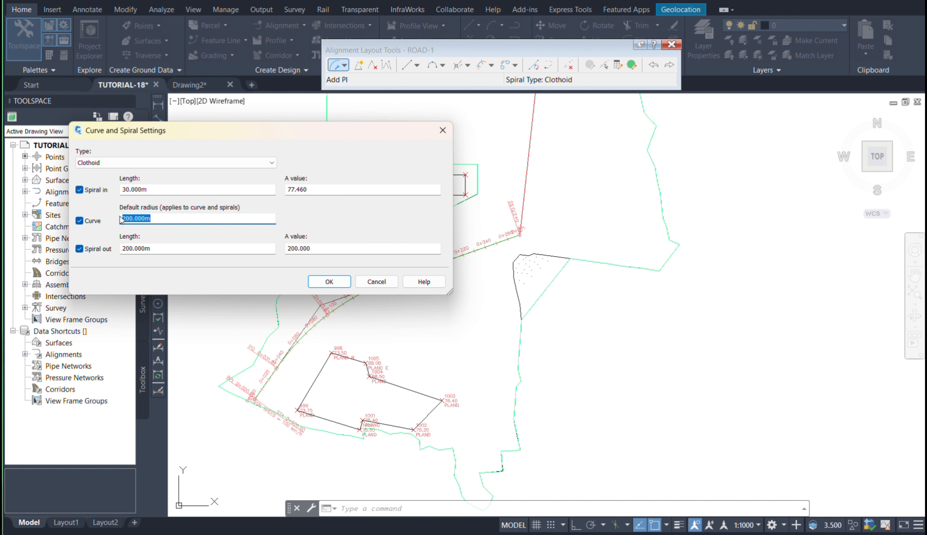
type("100")
left_click_drag(161, 248, 132, 249)
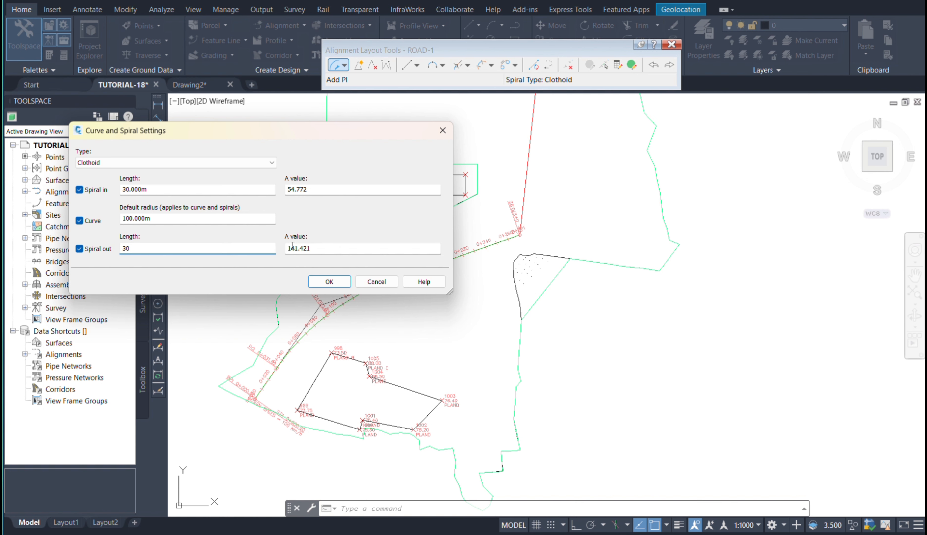
left_click(329, 282)
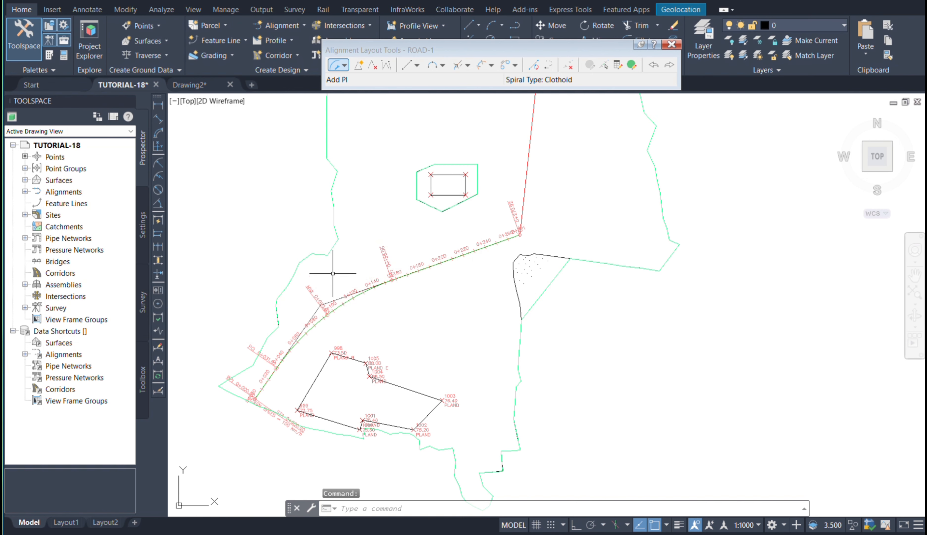
Start a Tangent-Tangent (With curves) layout at the first bend of the red route polyline and run its tangent to the second bend.
left_click(345, 68)
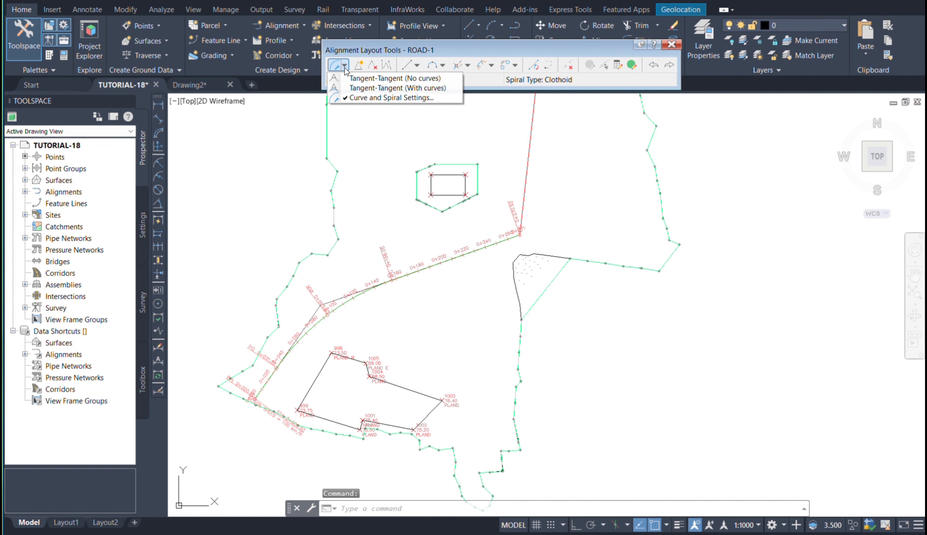
left_click(368, 88)
scroll(395, 283, "up", 8)
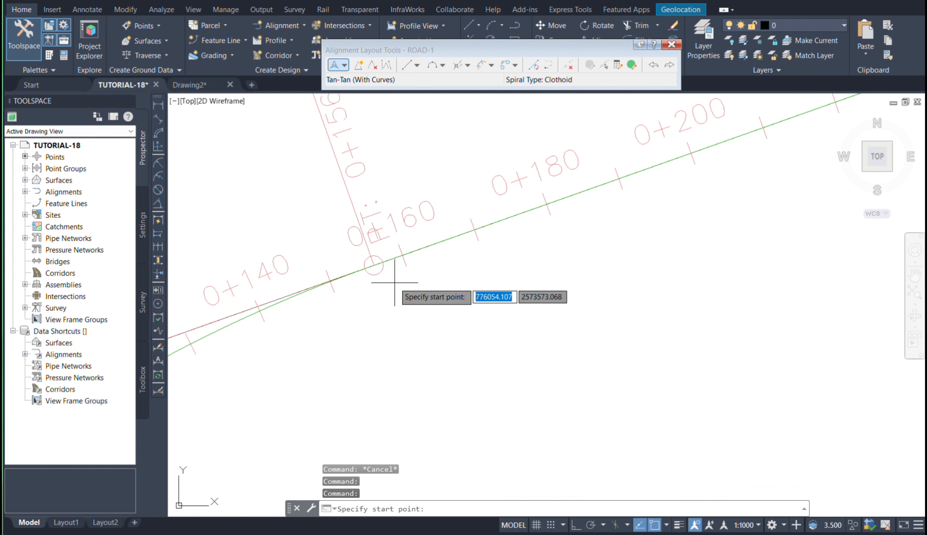
scroll(331, 287, "down", 3)
scroll(346, 286, "up", 1)
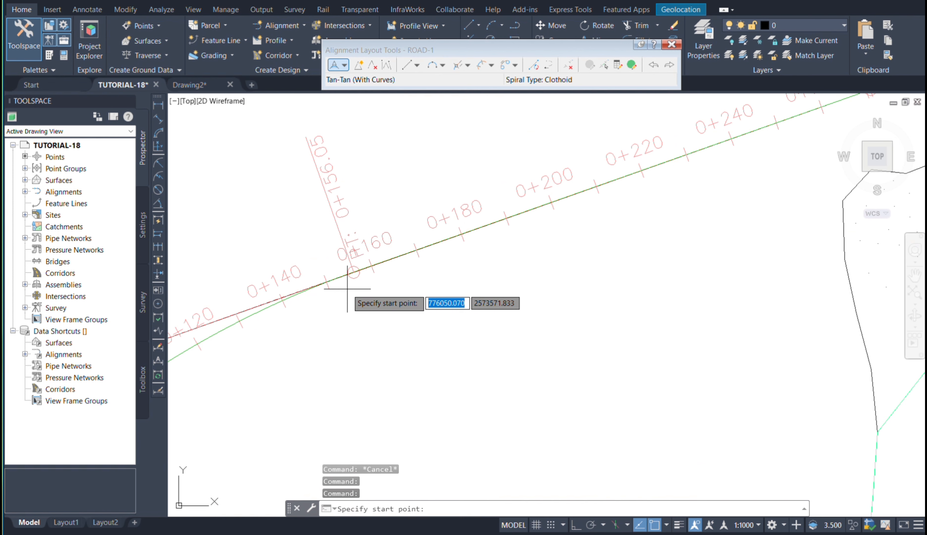
scroll(354, 276, "down", 4)
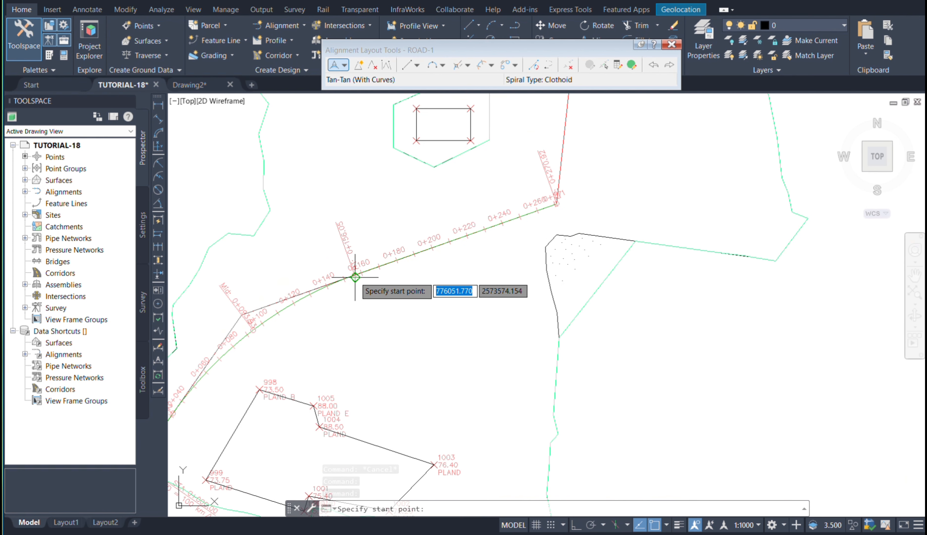
scroll(355, 277, "up", 7)
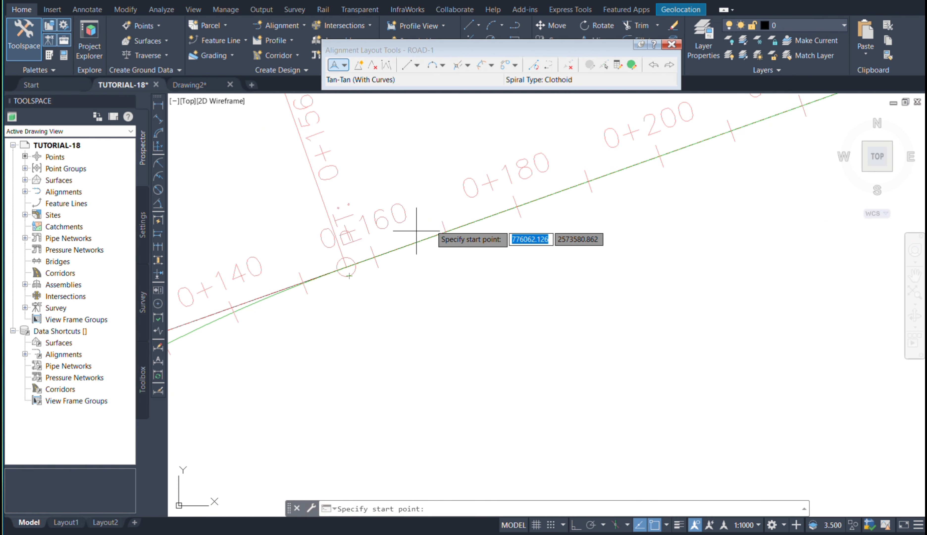
scroll(404, 265, "down", 5)
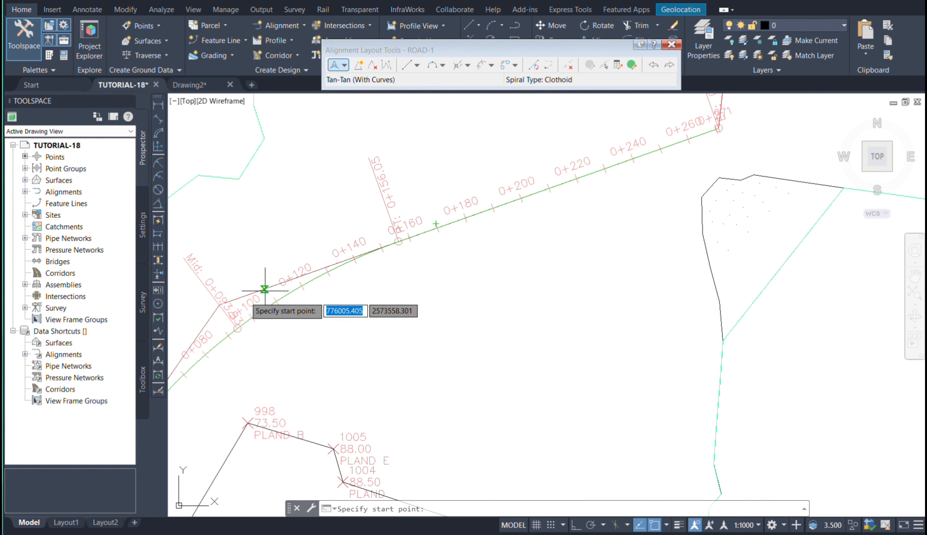
scroll(210, 308, "up", 6)
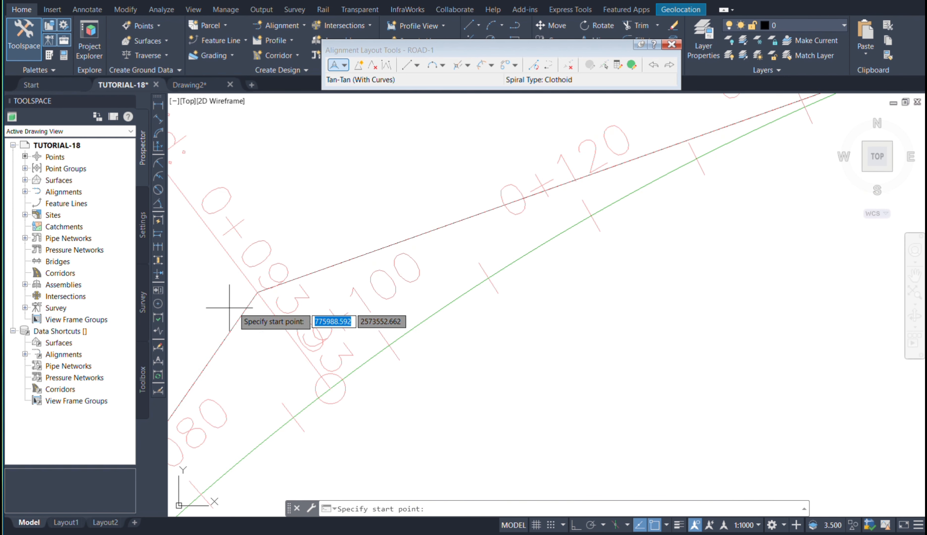
left_click(256, 292)
scroll(257, 296, "down", 6)
scroll(295, 310, "down", 3)
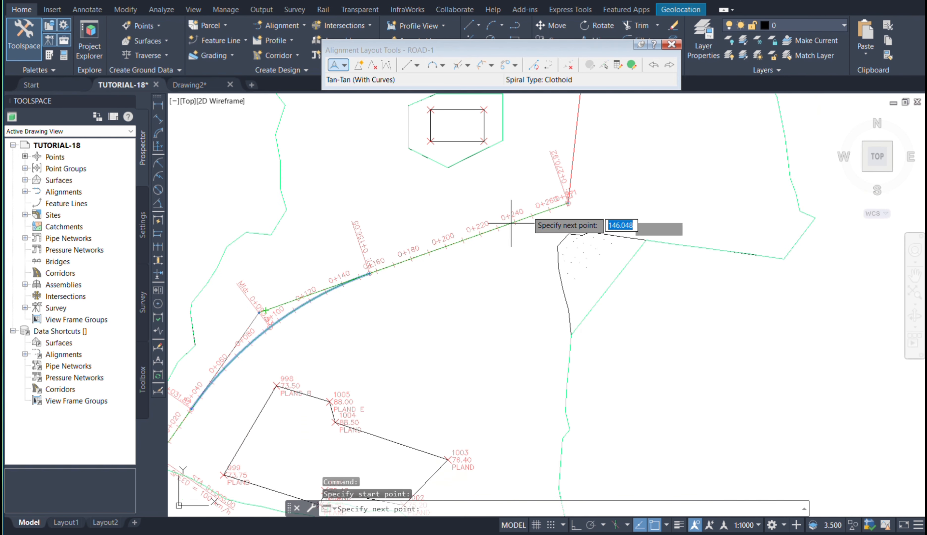
scroll(563, 191, "up", 7)
scroll(562, 188, "down", 3)
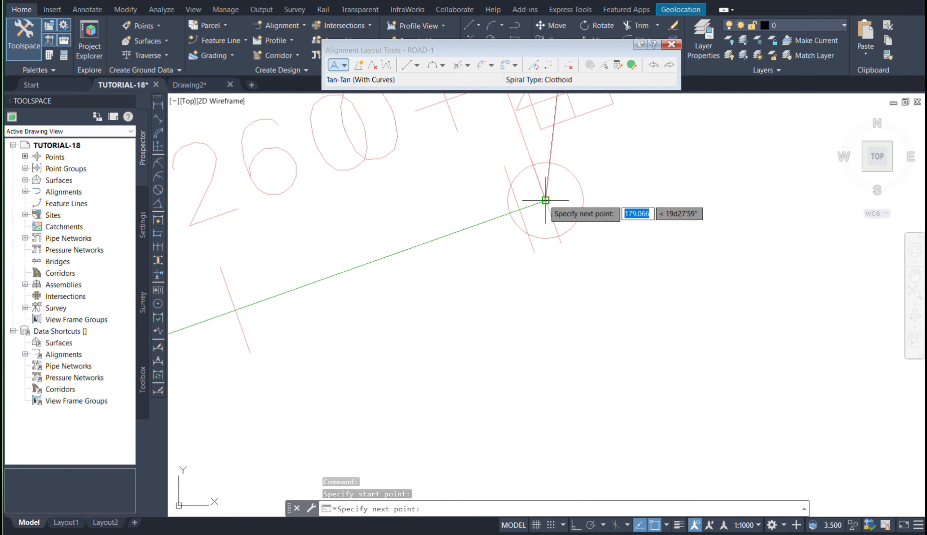
Continue the ROAD-1 tangents from the second bend through the third bend to the polyline's northern end, and finish the layout.
scroll(507, 294, "down", 3)
scroll(502, 323, "down", 4)
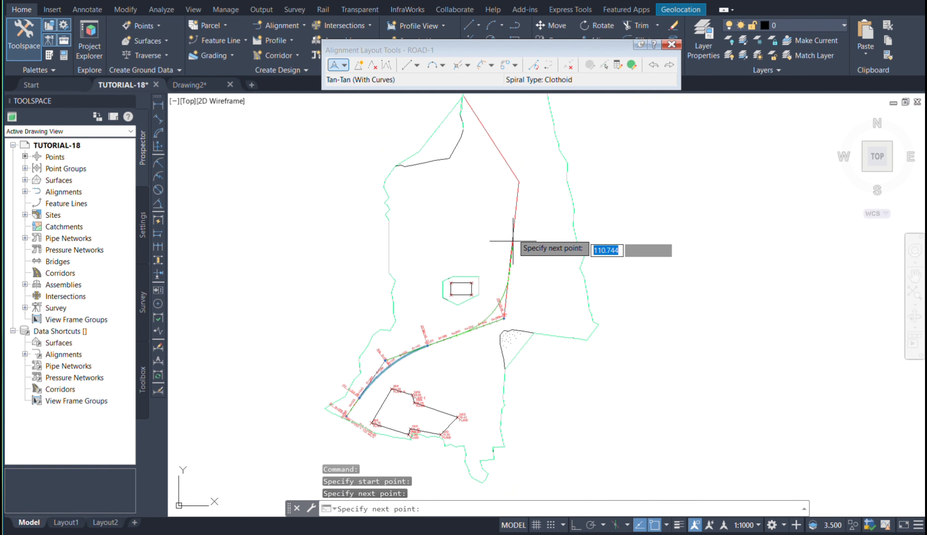
left_click(517, 181)
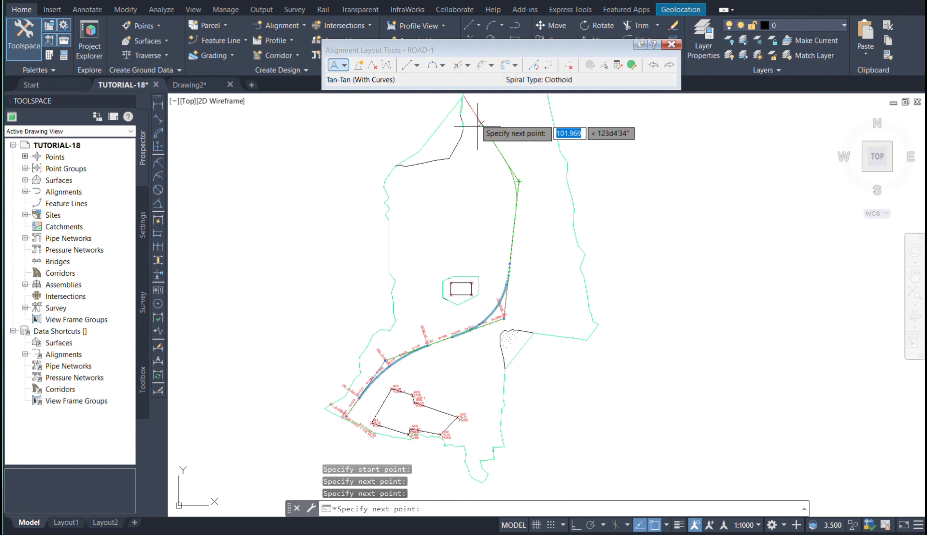
scroll(508, 204, "down", 2)
scroll(478, 137, "up", 8)
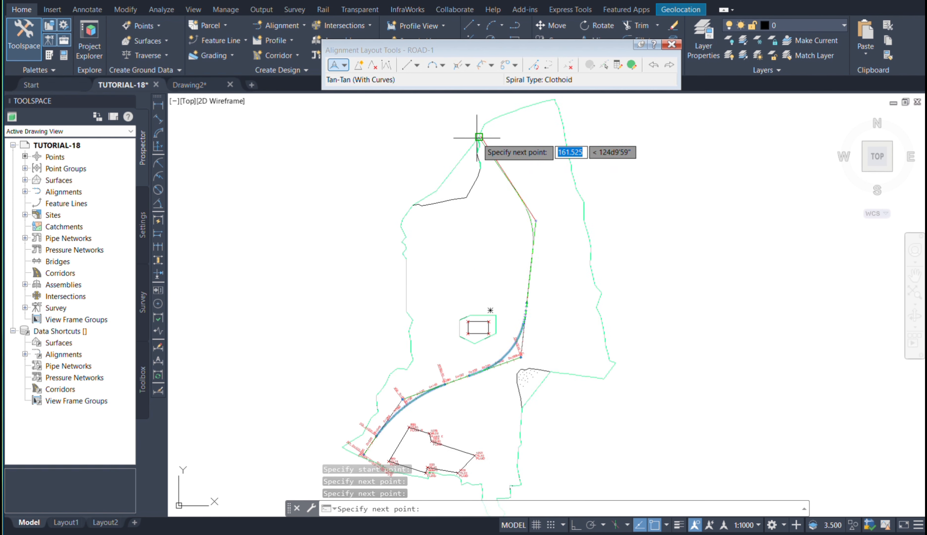
left_click(478, 136)
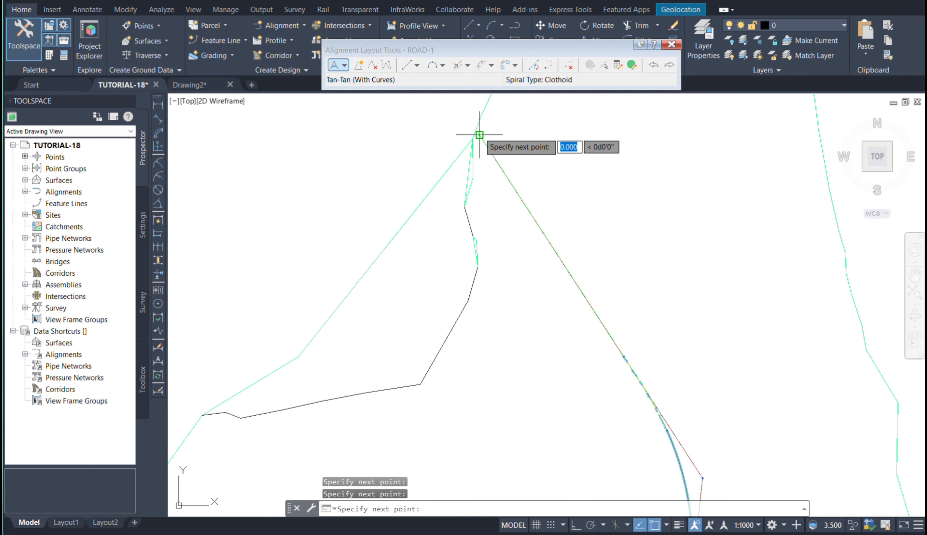
scroll(477, 138, "down", 7)
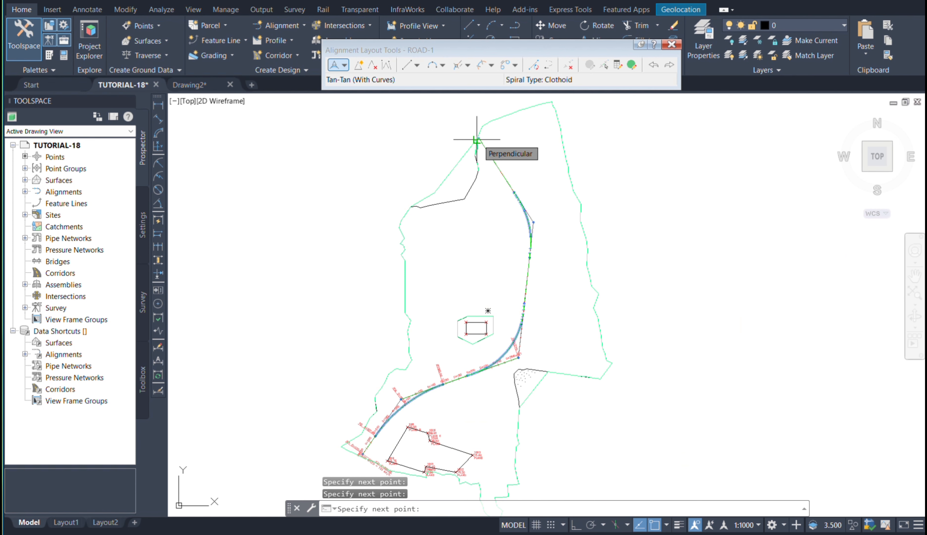
scroll(477, 140, "up", 6)
key("Escape")
scroll(484, 145, "down", 8)
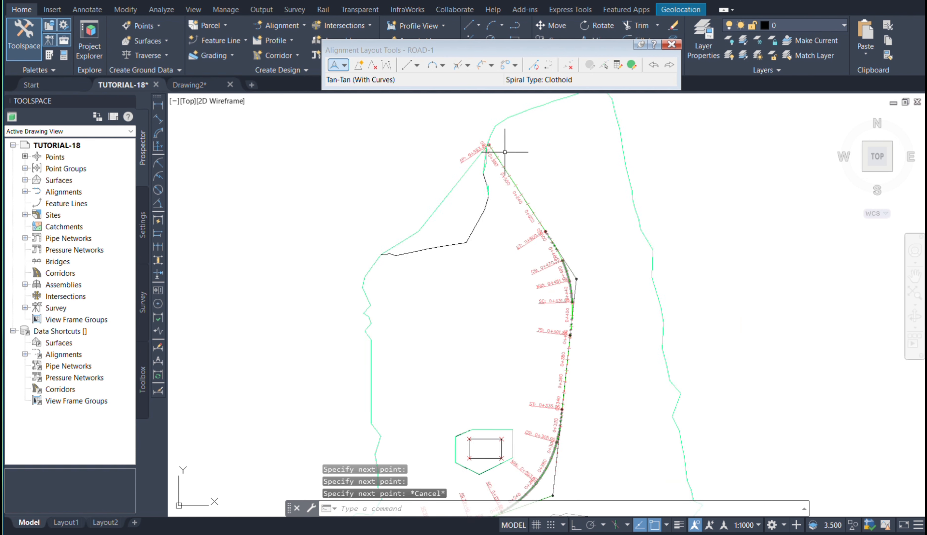
Edit ROAD-1's Proposed alignment style so that the Spiral component displays in blue in plan view.
scroll(483, 336, "up", 10)
key("Escape")
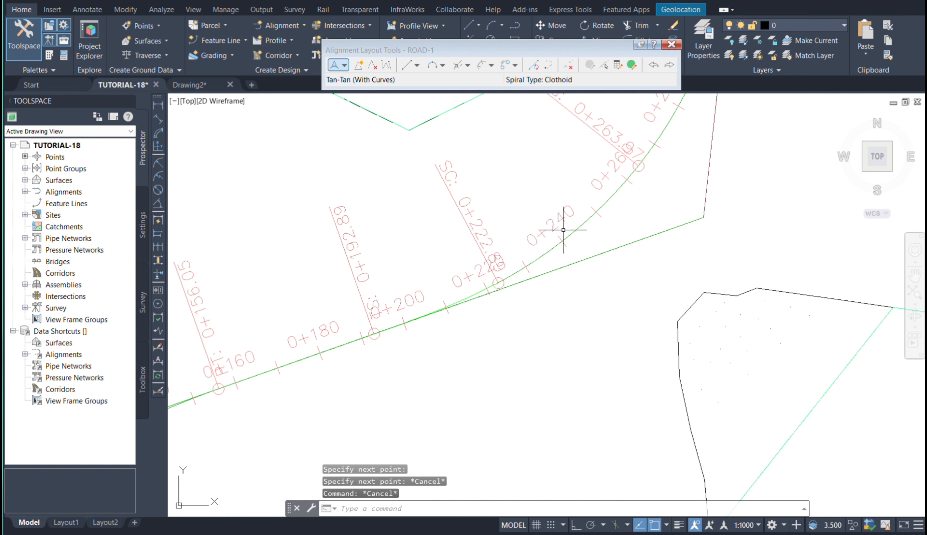
scroll(509, 321, "down", 5)
scroll(548, 268, "up", 5)
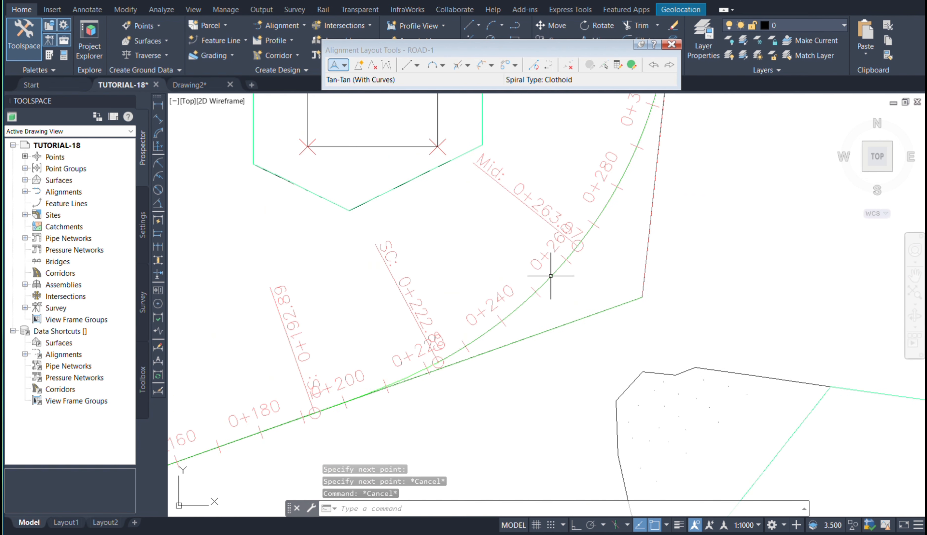
left_click(551, 275)
scroll(515, 257, "down", 4)
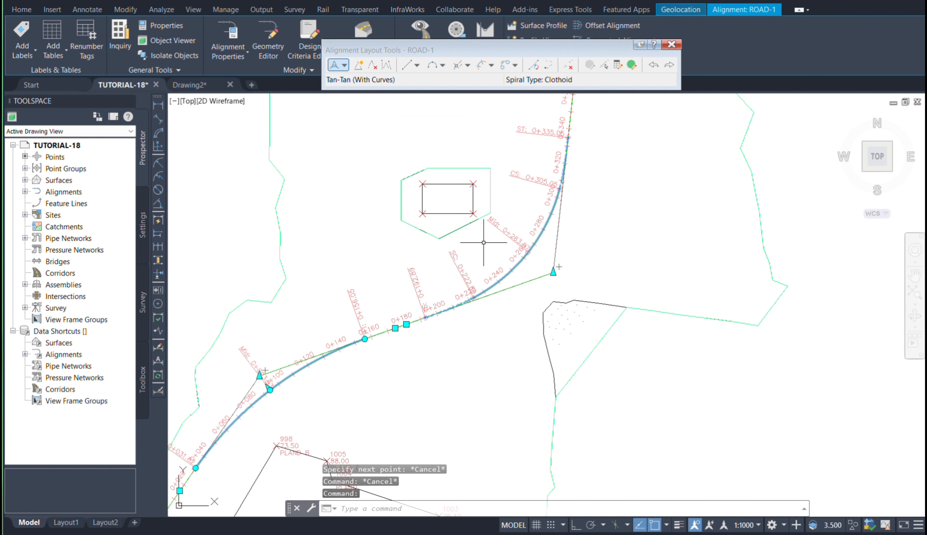
right_click(379, 147)
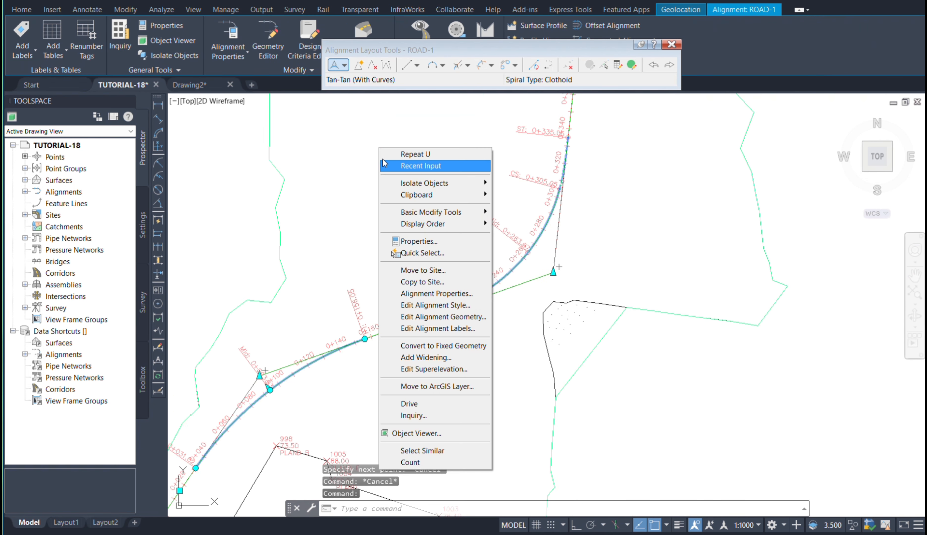
left_click(445, 307)
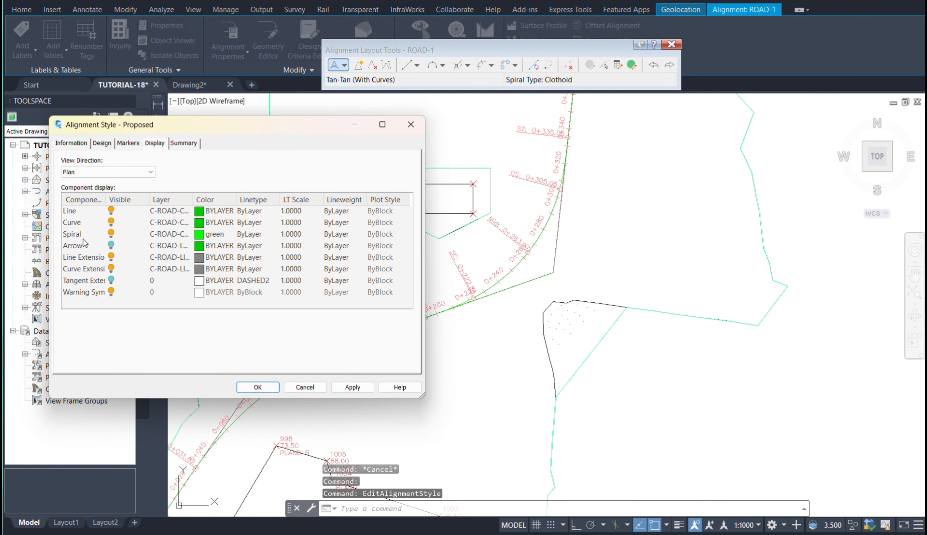
left_click(199, 234)
left_click(183, 253)
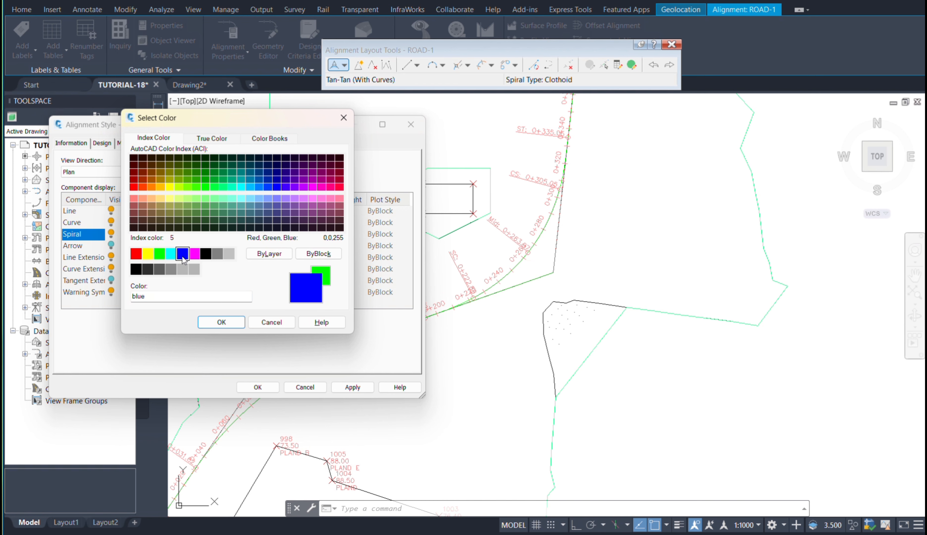
left_click(228, 321)
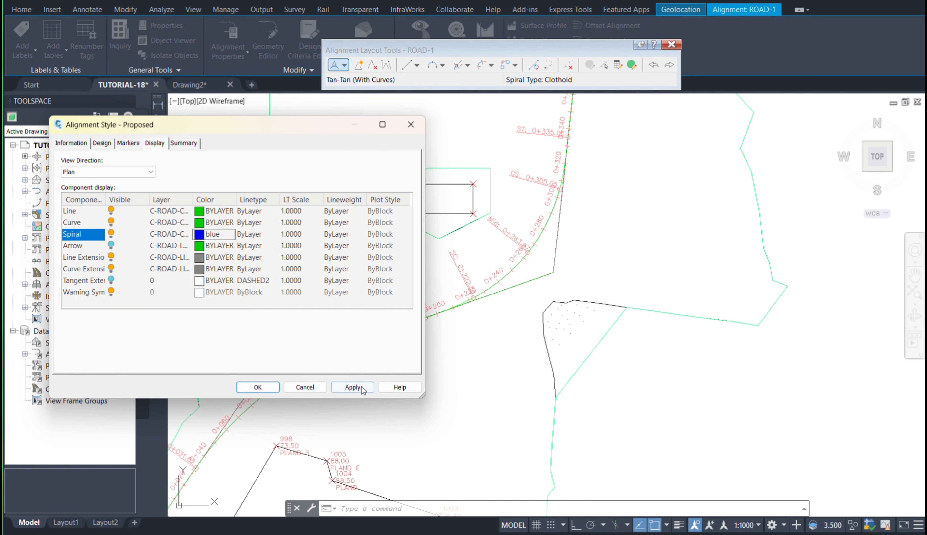
left_click(352, 387)
left_click(257, 387)
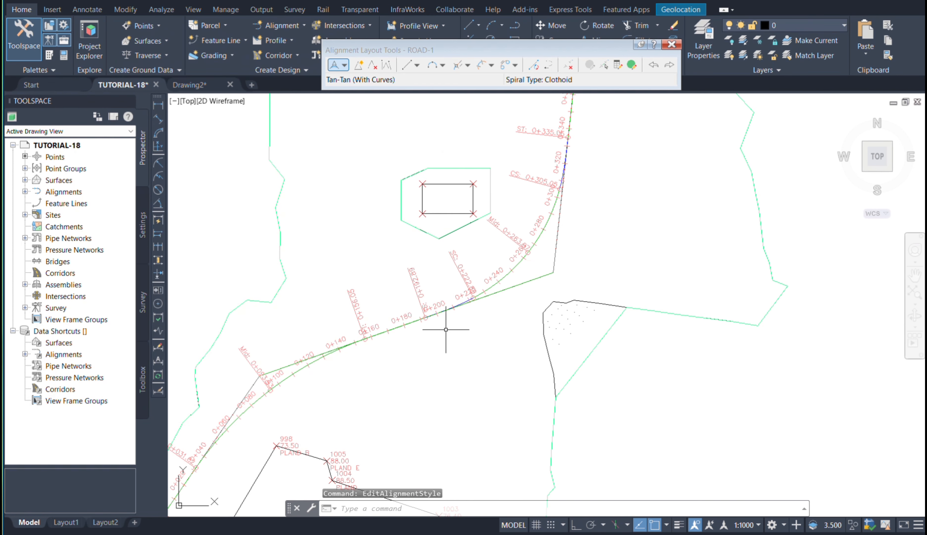
key("Escape")
Examine the entry spiral at ROAD-1's second bend, where it leaves the tangent and meets the circular curve.
scroll(490, 287, "up", 4)
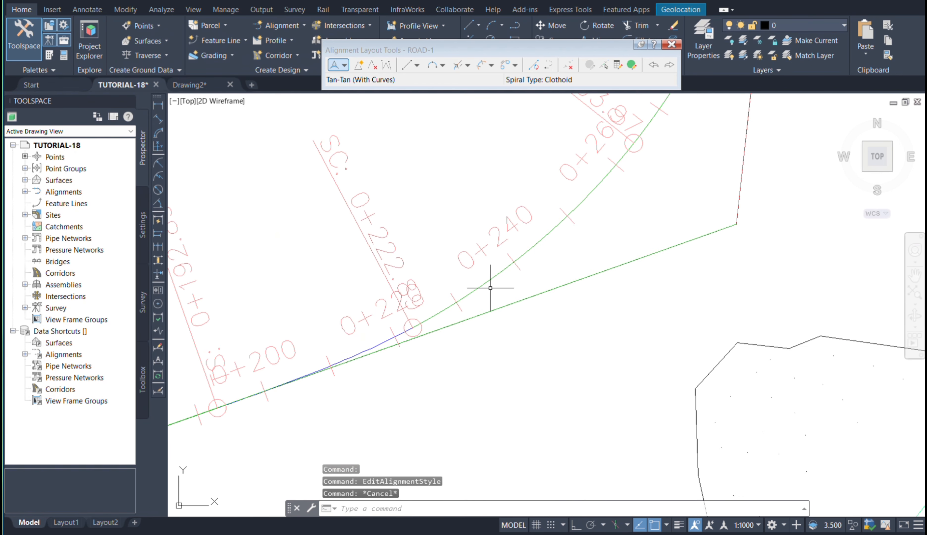
left_click(495, 275)
scroll(451, 294, "down", 1)
key("Escape")
scroll(359, 338, "up", 1)
scroll(357, 333, "up", 1)
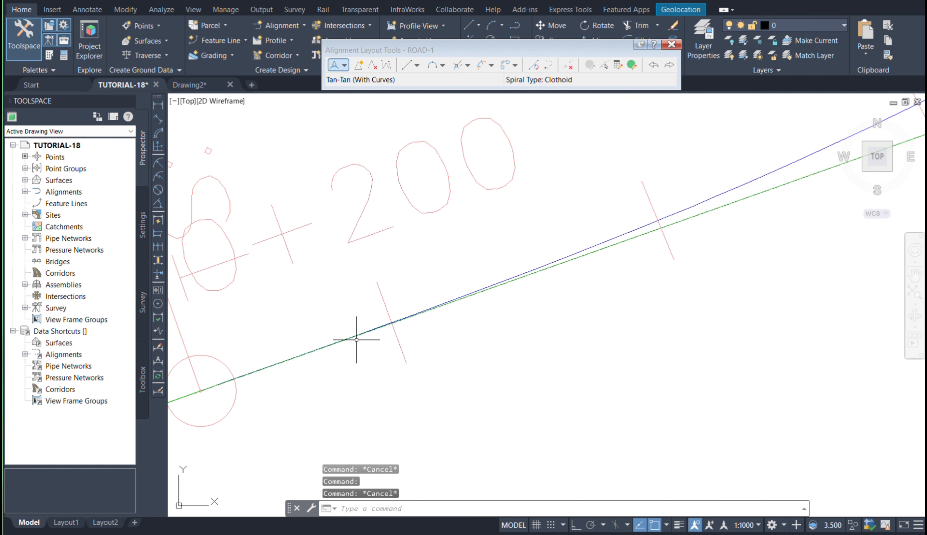
scroll(324, 353, "down", 3)
scroll(399, 296, "down", 2)
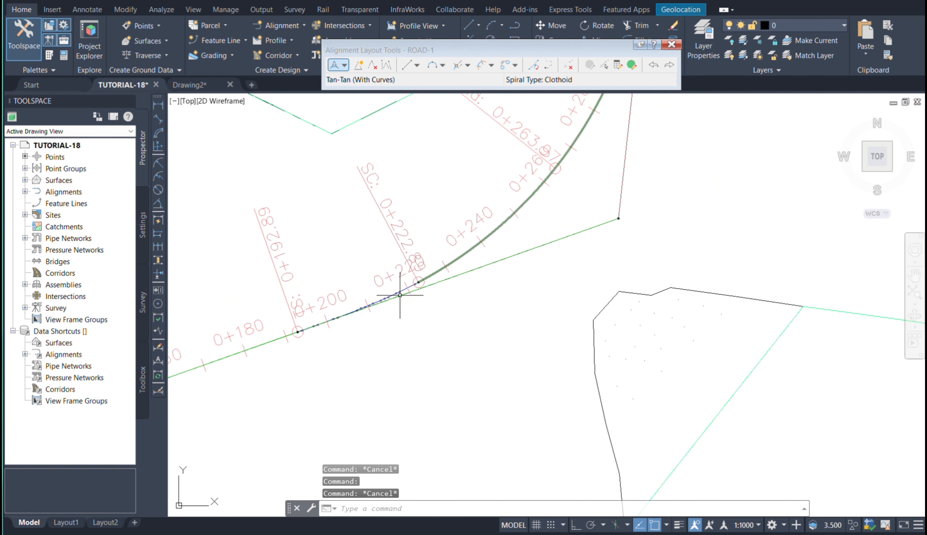
scroll(400, 381, "down", 3)
scroll(434, 375, "down", 1)
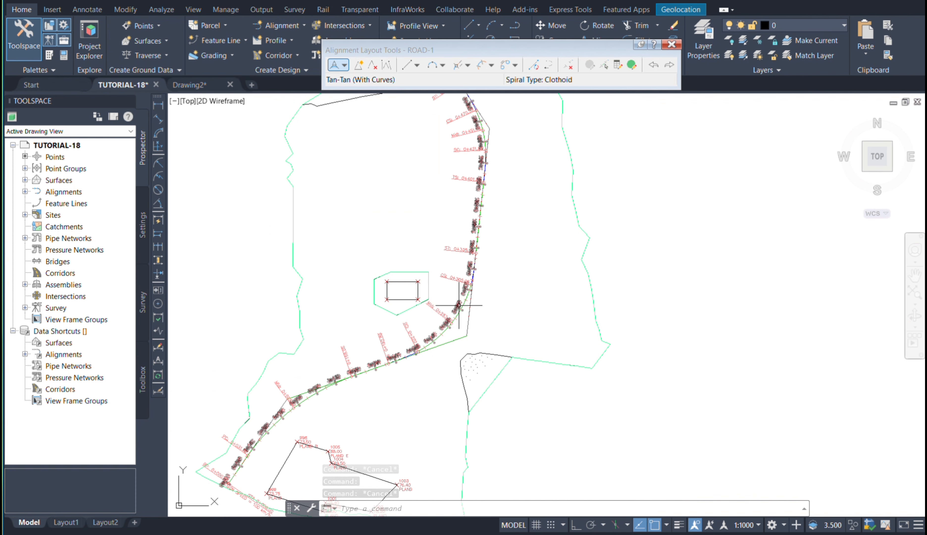
Examine the exit spiral of the second bend and the spirals, curve and geometry point labels at ROAD-1's third bend.
scroll(475, 294, "up", 5)
scroll(420, 381, "down", 3)
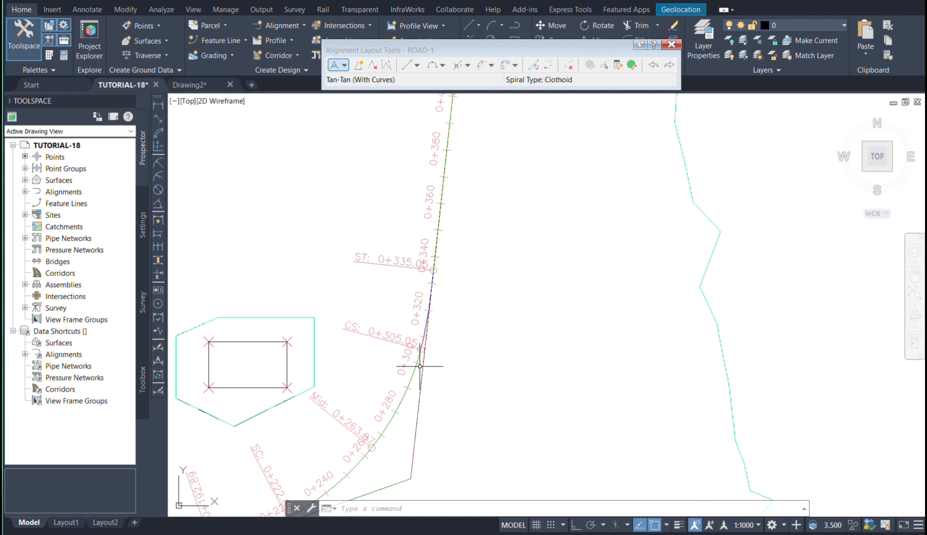
scroll(415, 423, "down", 3)
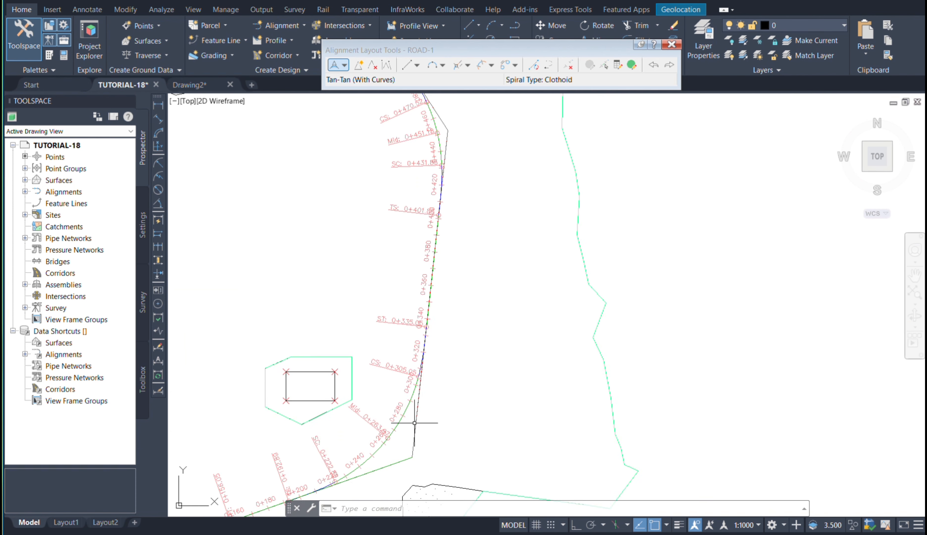
scroll(434, 250, "up", 5)
scroll(439, 263, "down", 1)
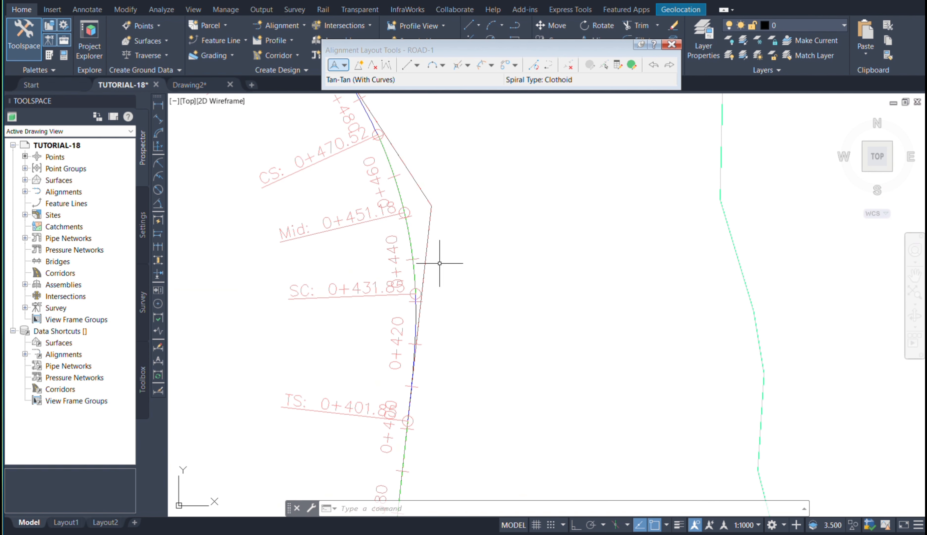
scroll(448, 389, "down", 2)
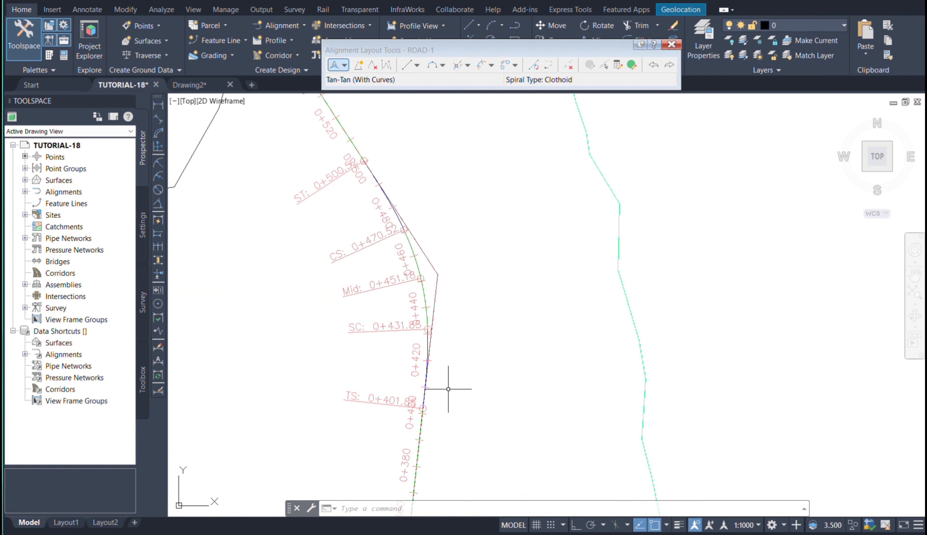
scroll(386, 207, "up", 4)
scroll(420, 227, "down", 5)
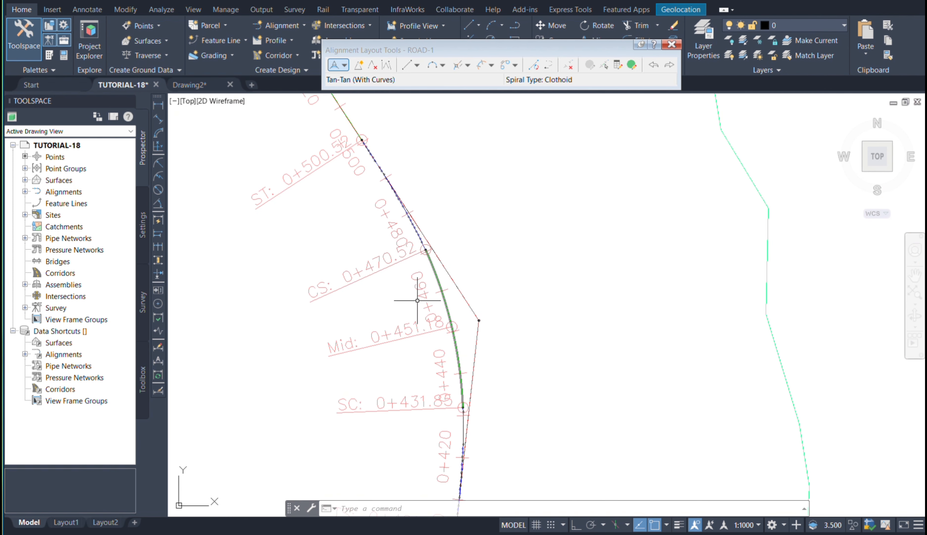
scroll(442, 182, "down", 5)
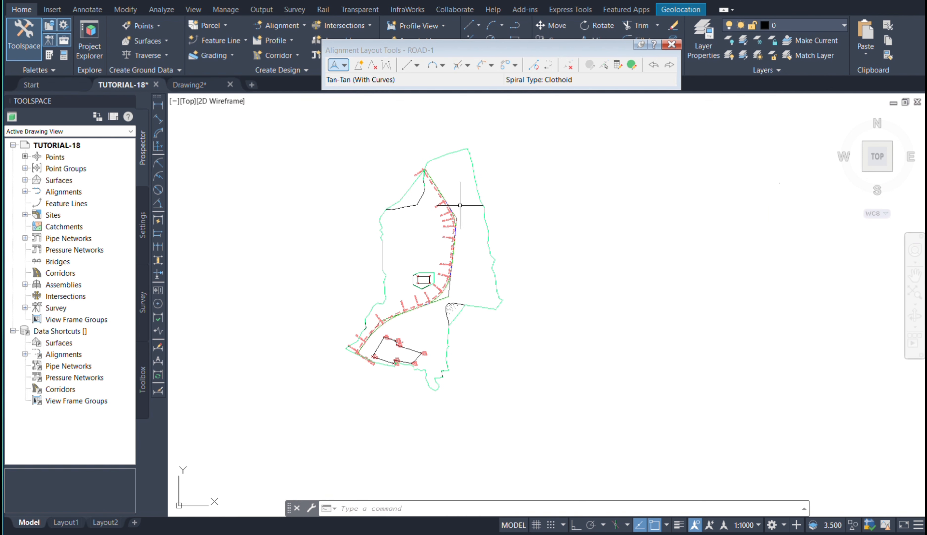